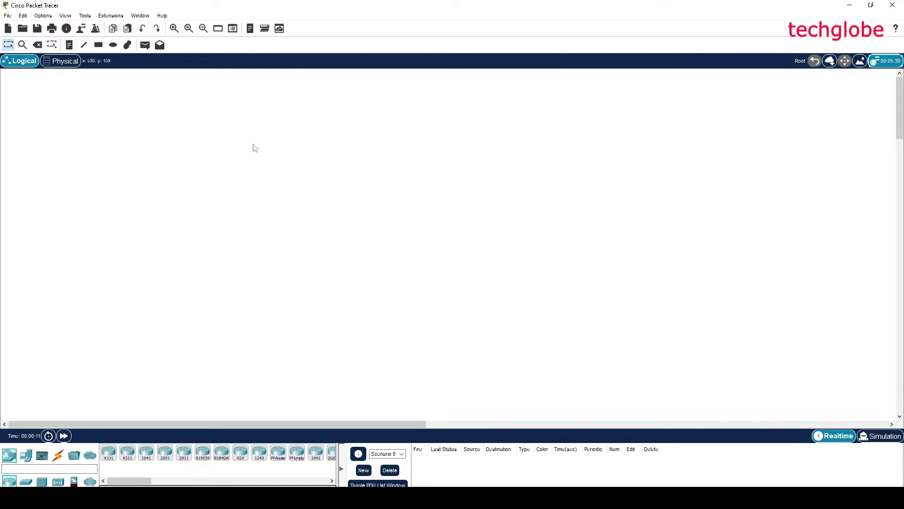
Place two 1941 routers side by side and two 2950-24 switches below them in the logical workspace.
{"action": "left_click_drag", "start_coordinate": [130, 481], "coordinate": [136, 484]}
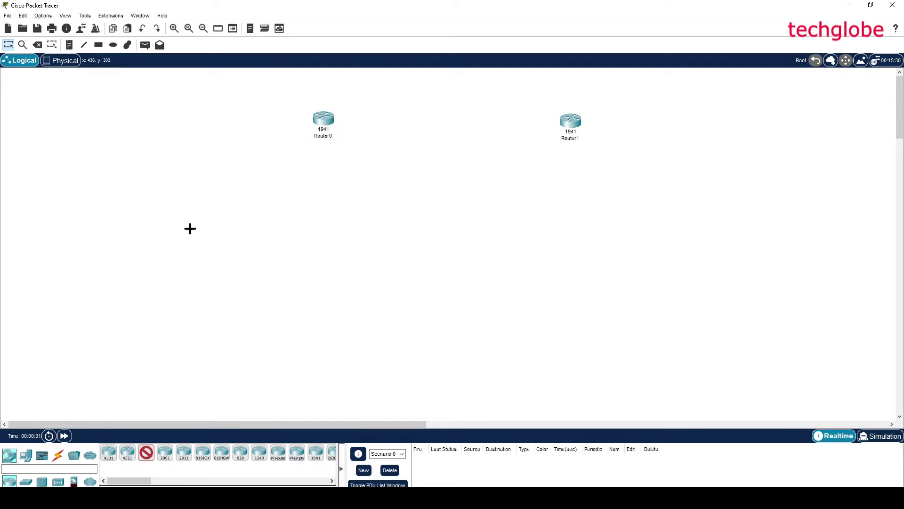
{"action": "left_click", "coordinate": [26, 481]}
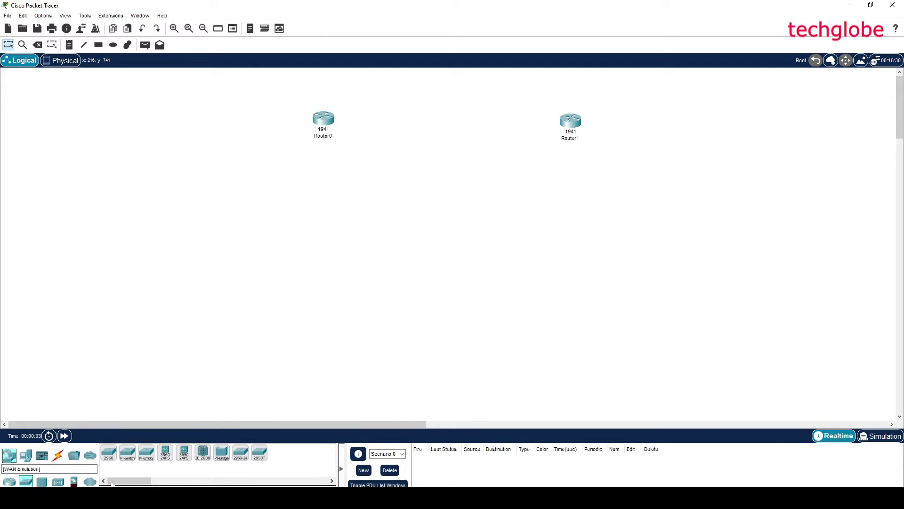
{"action": "left_click", "coordinate": [240, 455]}
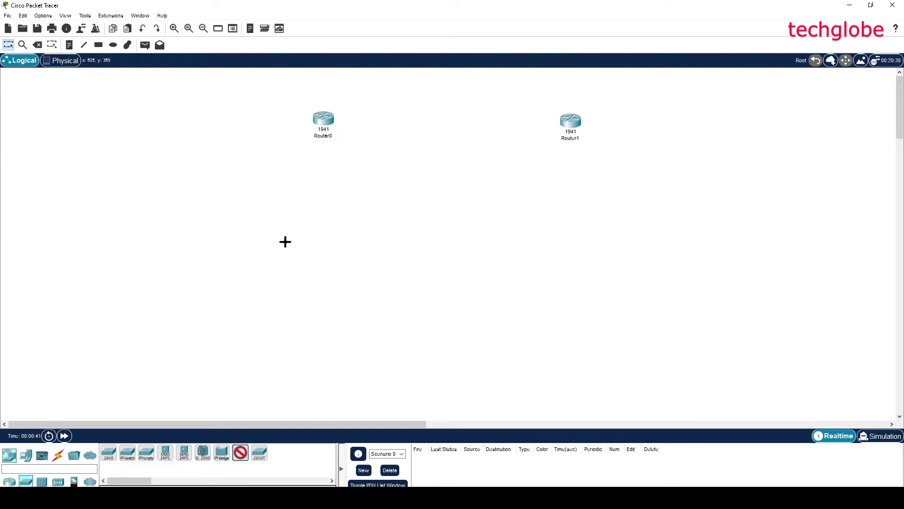
{"action": "left_click", "coordinate": [219, 229]}
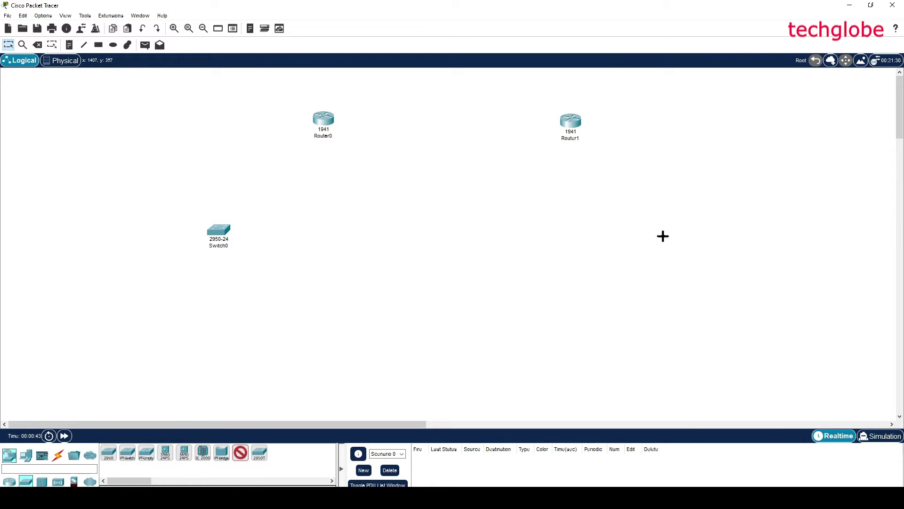
{"action": "left_click", "coordinate": [642, 227]}
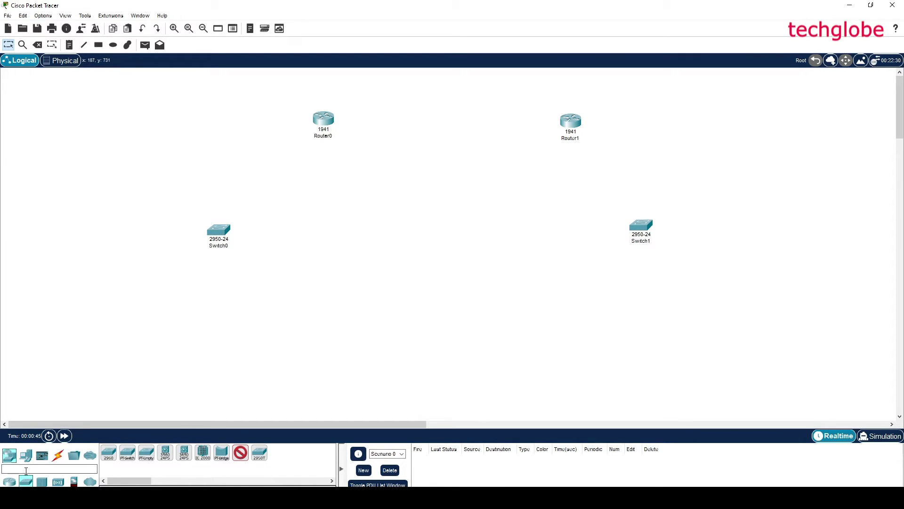
Place four PCs in a row below the switches, two beneath each switch.
{"action": "left_click", "coordinate": [9, 455]}
{"action": "left_click", "coordinate": [27, 455]}
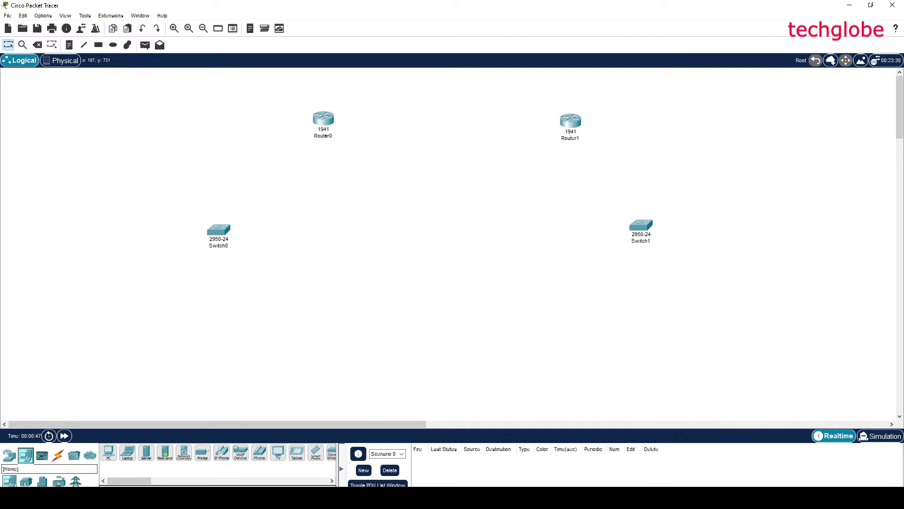
{"action": "left_click_drag", "start_coordinate": [109, 454], "coordinate": [109, 456]}
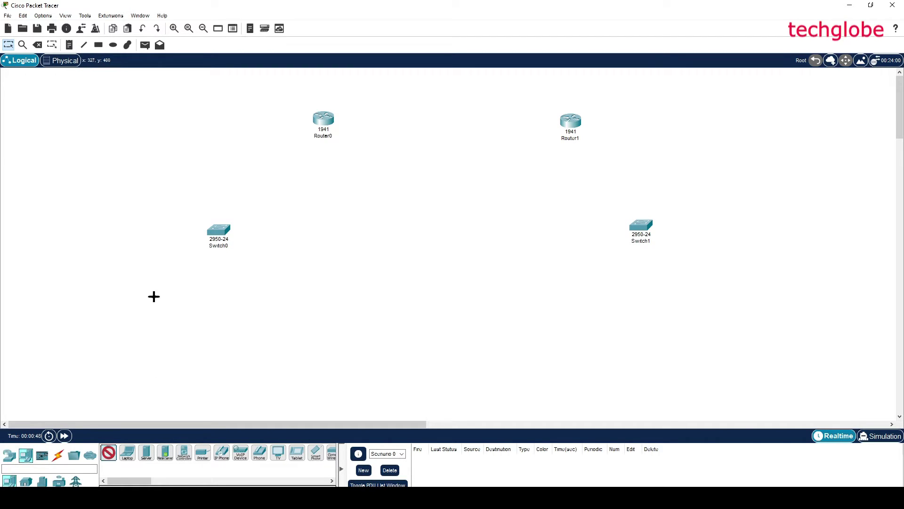
{"action": "left_click", "coordinate": [120, 313]}
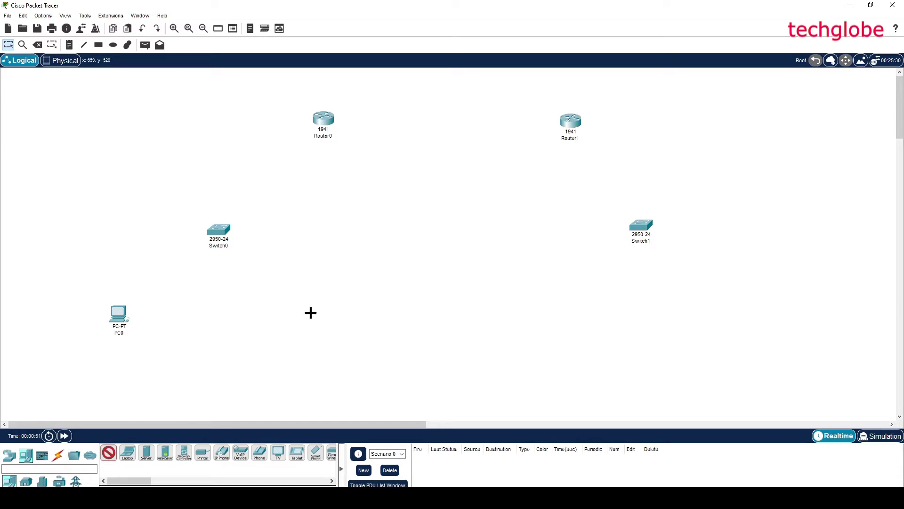
{"action": "left_click", "coordinate": [310, 313]}
{"action": "left_click", "coordinate": [489, 308]}
{"action": "left_click", "coordinate": [725, 309]}
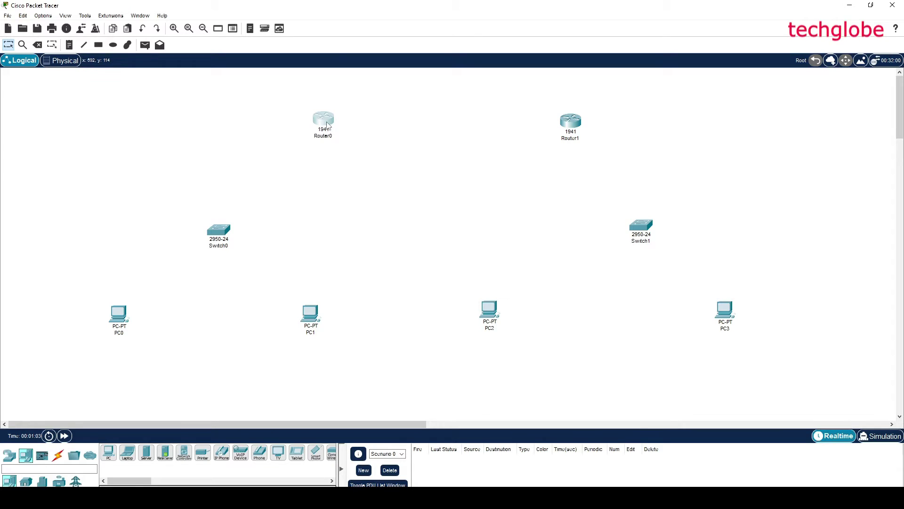
Install an HWIC-2T serial module in the empty leftmost slot of Router0.
{"action": "left_click", "coordinate": [328, 125]}
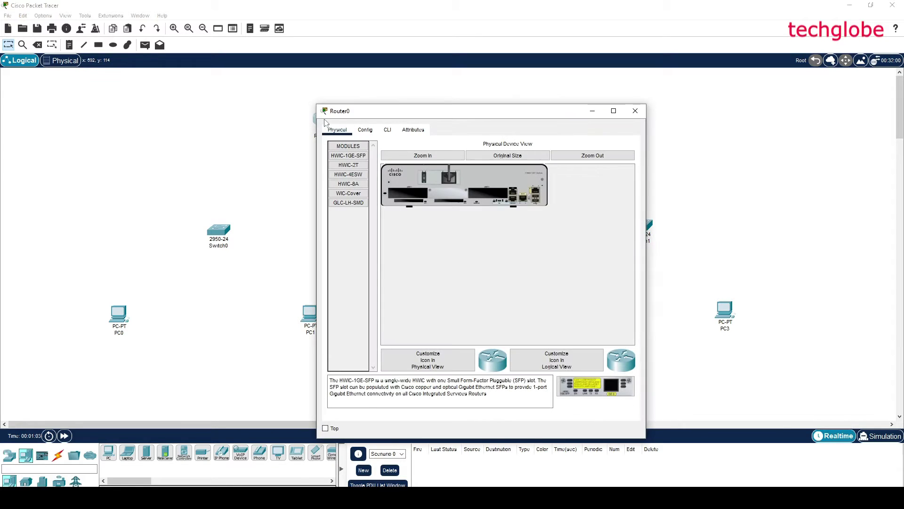
{"action": "left_click_drag", "start_coordinate": [408, 109], "coordinate": [483, 109]}
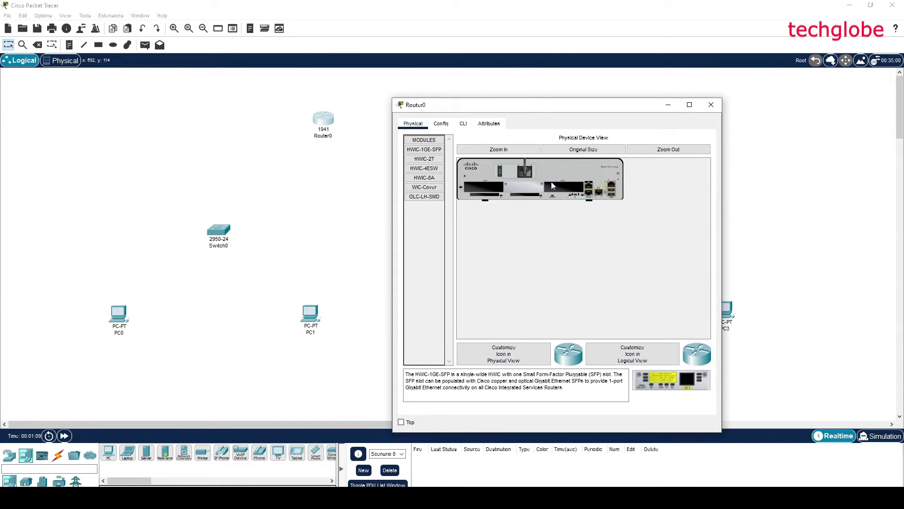
{"action": "left_click", "coordinate": [424, 150]}
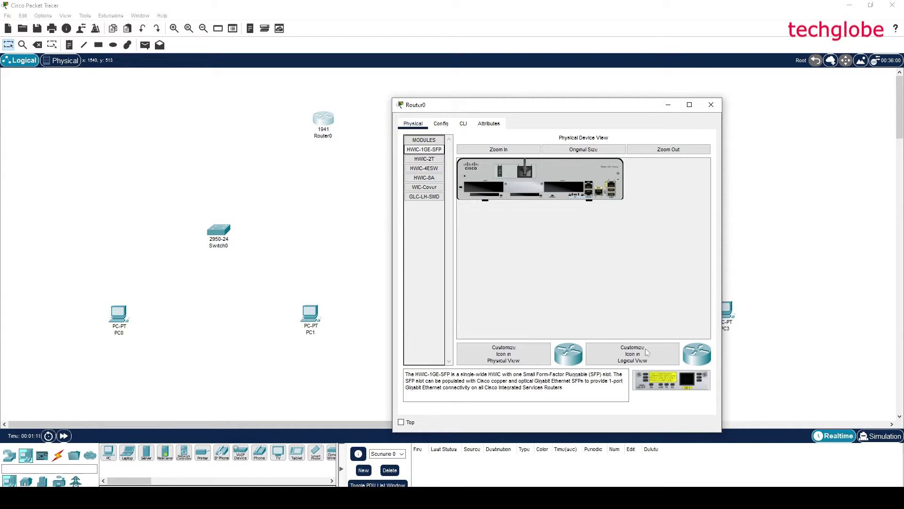
{"action": "left_click", "coordinate": [424, 159]}
{"action": "left_click_drag", "start_coordinate": [672, 384], "coordinate": [487, 189]}
{"action": "left_click", "coordinate": [711, 105]}
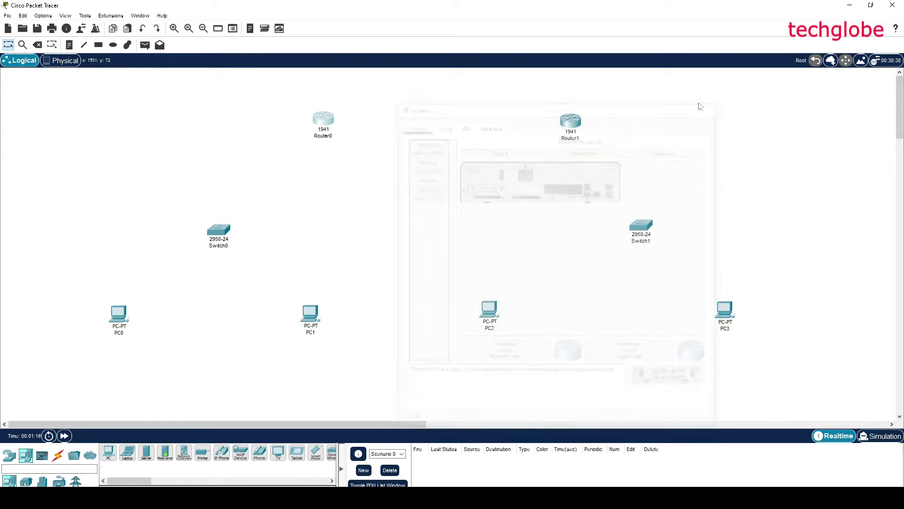
Install an HWIC-2T serial module in the empty leftmost slot of Router1.
{"action": "left_click", "coordinate": [583, 124]}
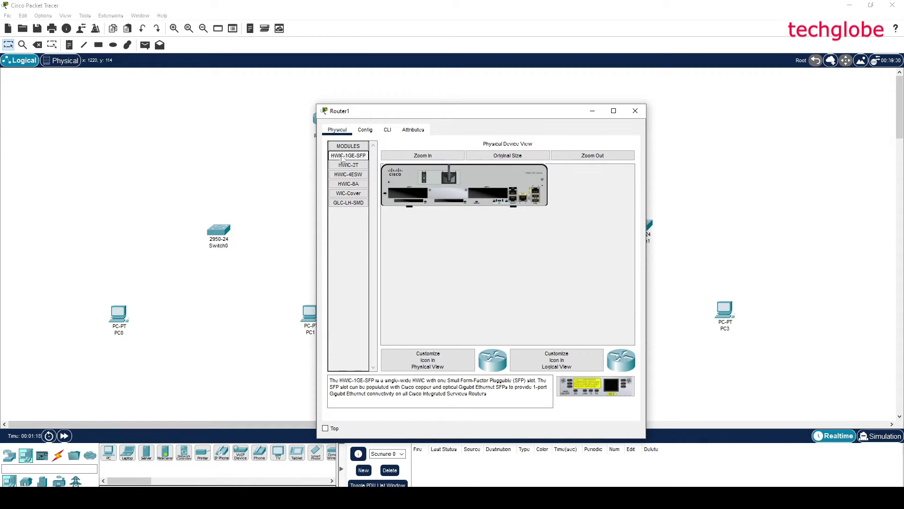
{"action": "left_click", "coordinate": [343, 165]}
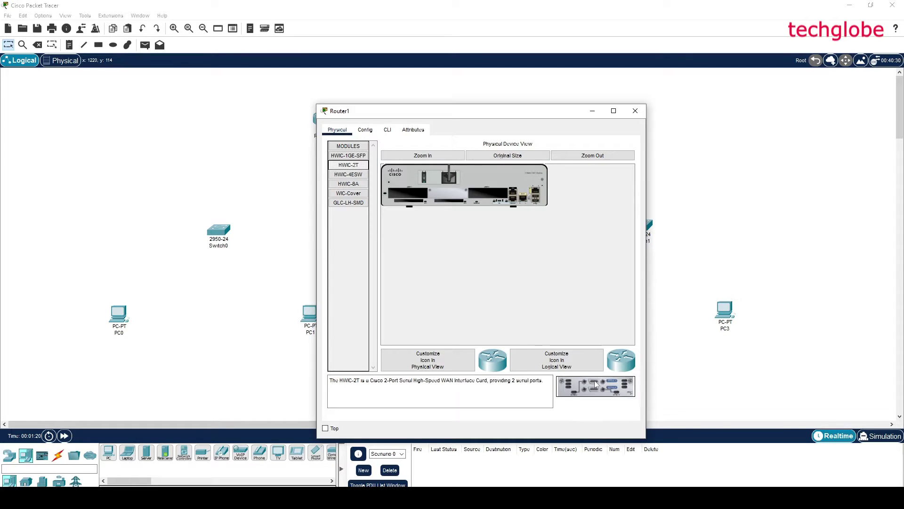
{"action": "left_click", "coordinate": [424, 179]}
{"action": "left_click_drag", "start_coordinate": [596, 386], "coordinate": [408, 193]}
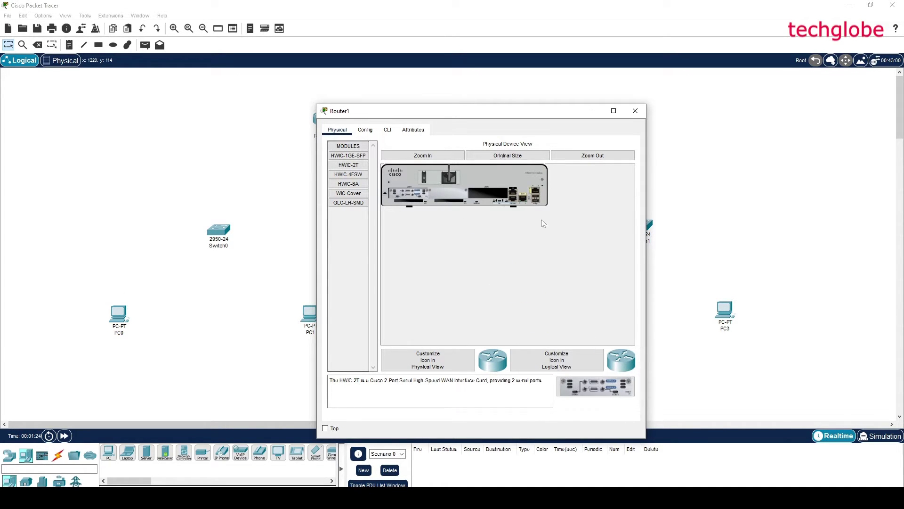
{"action": "left_click", "coordinate": [636, 111]}
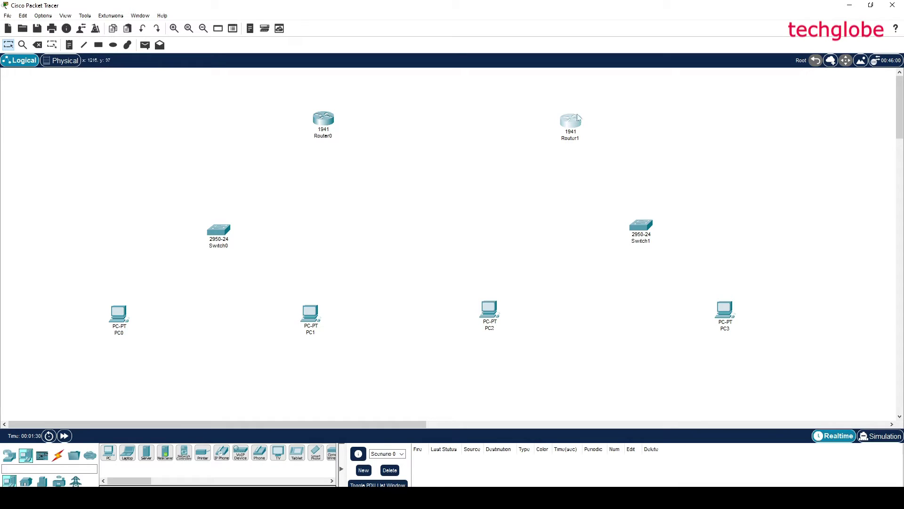
Connect PC0 to Switch0, Switch0 to Router0, and Router0 to Router1 using automatically chosen cable types.
{"action": "left_click", "coordinate": [58, 455]}
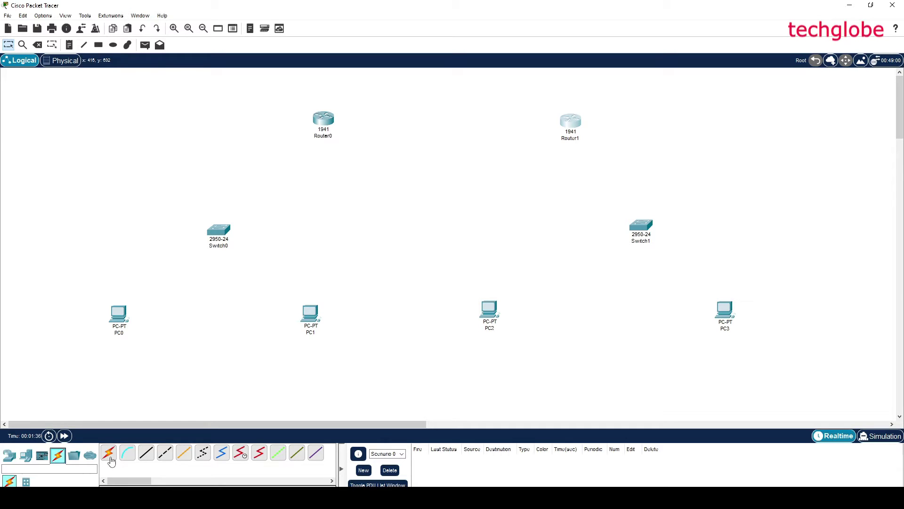
{"action": "left_click", "coordinate": [108, 454]}
{"action": "left_click", "coordinate": [125, 316]}
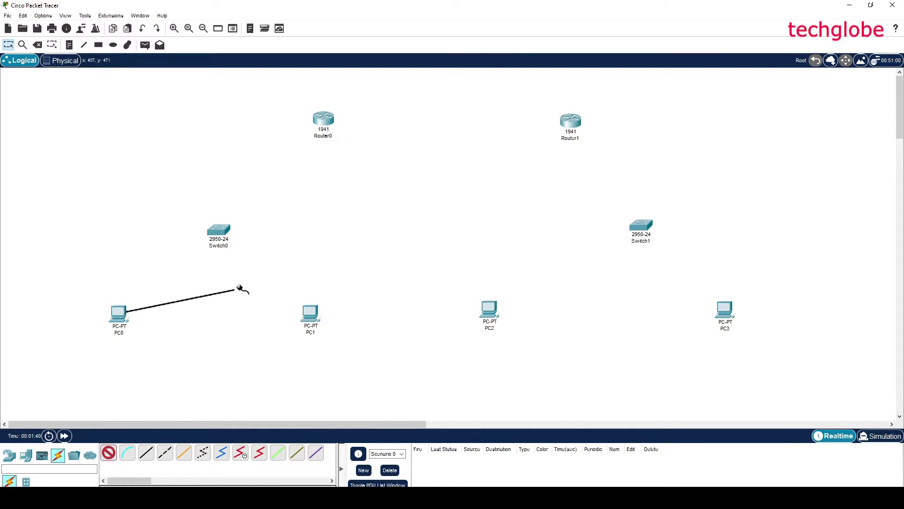
{"action": "left_click", "coordinate": [219, 230]}
{"action": "left_click", "coordinate": [218, 233]}
{"action": "left_click", "coordinate": [323, 118]}
{"action": "left_click", "coordinate": [323, 118]}
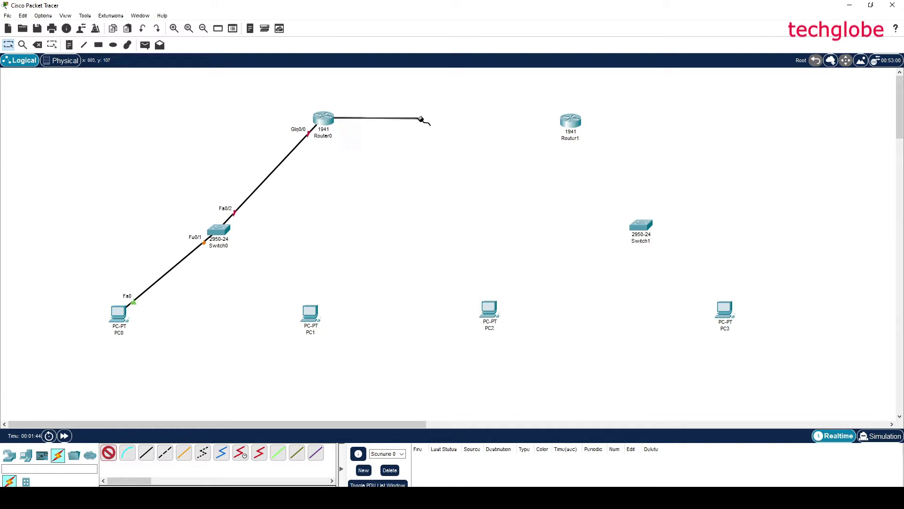
{"action": "left_click", "coordinate": [572, 119]}
Cable Router1 to Switch1, PC3 and PC2 to Switch1, and PC1 to Switch0 with automatically chosen connections.
{"action": "left_click", "coordinate": [580, 123]}
{"action": "left_click", "coordinate": [634, 218]}
{"action": "left_click", "coordinate": [640, 225]}
{"action": "left_click", "coordinate": [725, 312]}
{"action": "left_click", "coordinate": [495, 315]}
{"action": "left_click", "coordinate": [630, 229]}
{"action": "left_click", "coordinate": [313, 315]}
{"action": "left_click", "coordinate": [226, 232]}
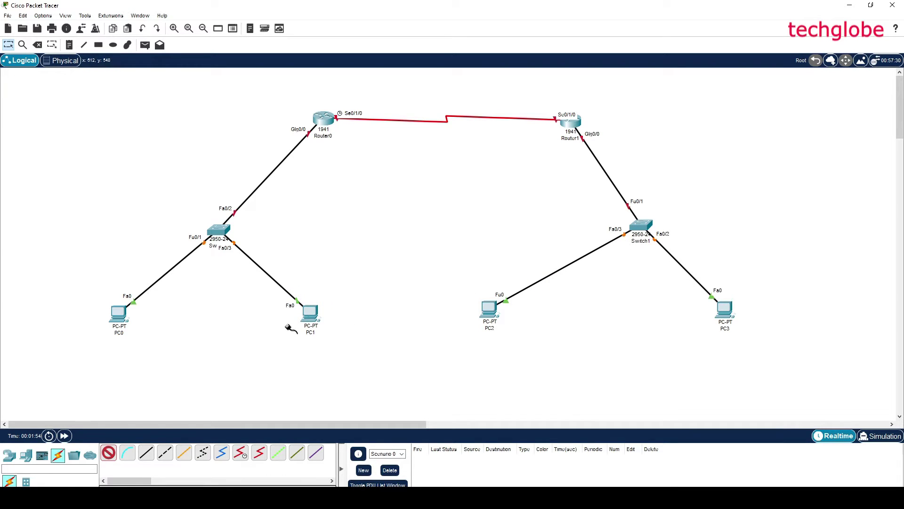
Reposition PC2 and PC3 beneath Switch1 and shift PC1 slightly closer to Switch0.
{"action": "left_click_drag", "start_coordinate": [484, 314], "coordinate": [588, 328]}
{"action": "left_click_drag", "start_coordinate": [730, 315], "coordinate": [746, 329]}
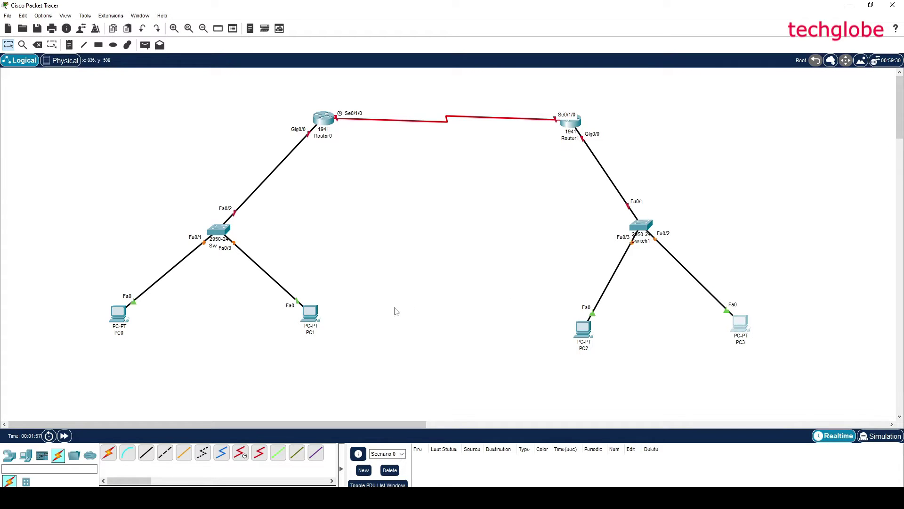
{"action": "left_click_drag", "start_coordinate": [315, 319], "coordinate": [303, 318]}
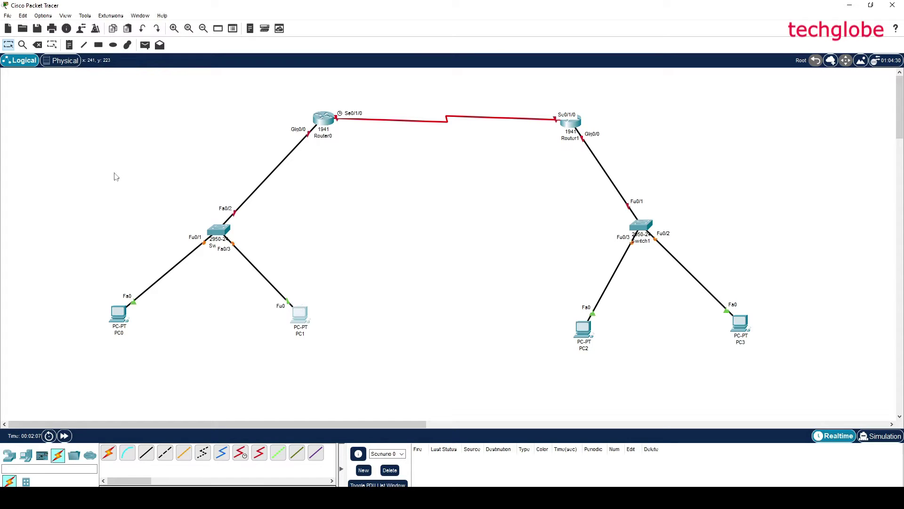
Add a note above Switch0 with the lines "network 192.168.10.0" and "gig : 192.168.10.1".
{"action": "left_click", "coordinate": [98, 44]}
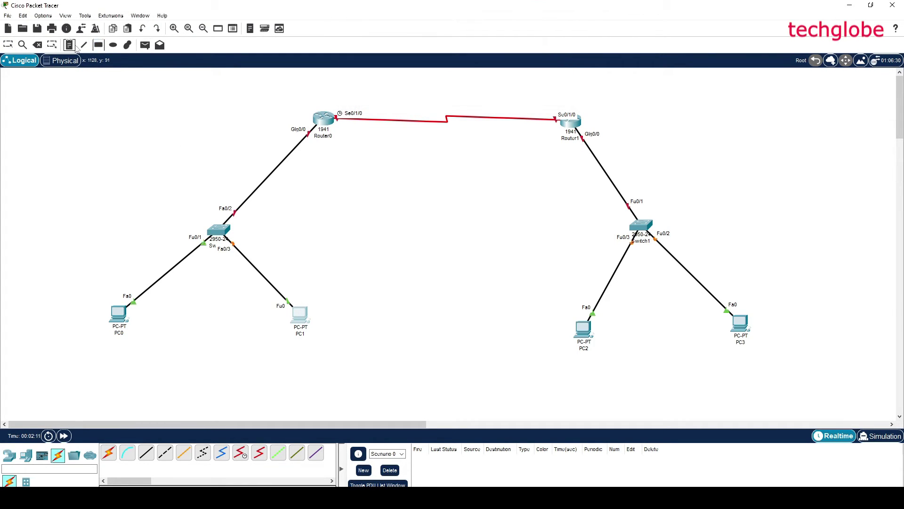
{"action": "left_click", "coordinate": [187, 154]}
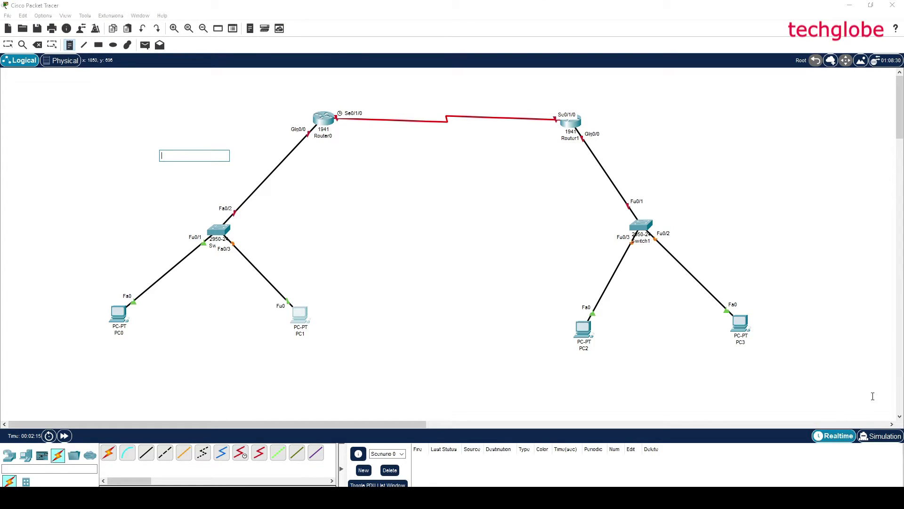
{"action": "type", "text": "192.168.10.0"}
{"action": "key", "text": "Home"}
{"action": "type", "text": "net"}
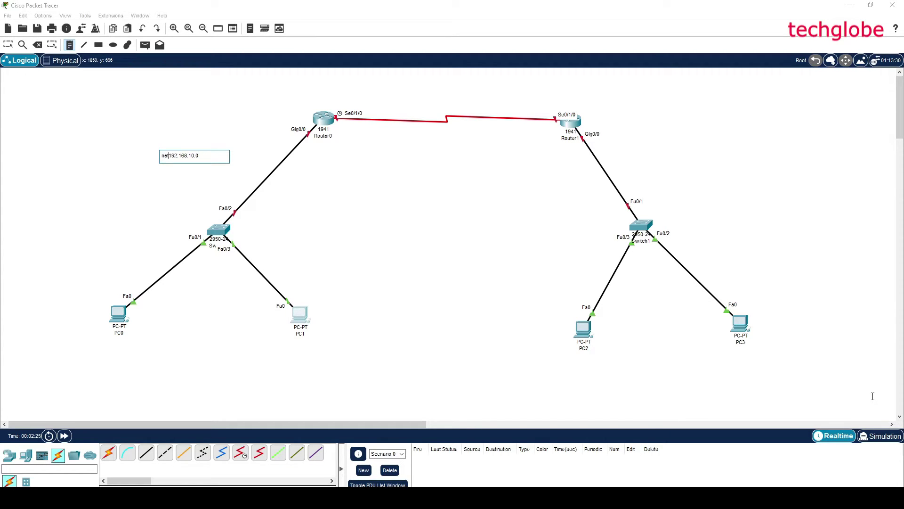
{"action": "type", "text": "work"}
{"action": "left_click", "coordinate": [357, 304]}
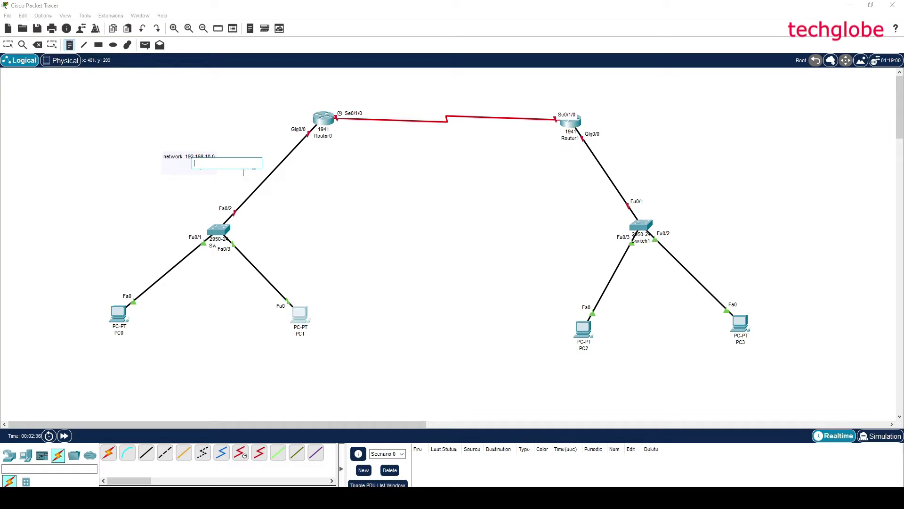
{"action": "double_click", "coordinate": [170, 164]}
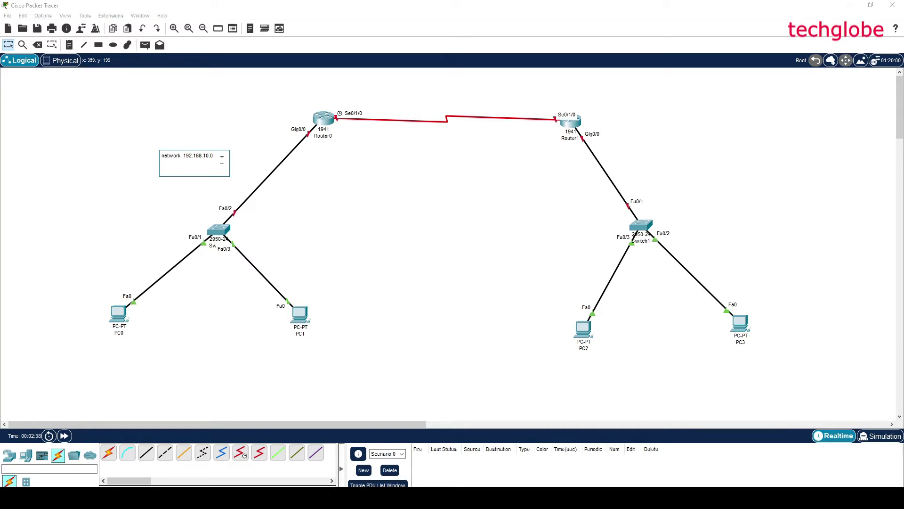
{"action": "key", "text": "Return"}
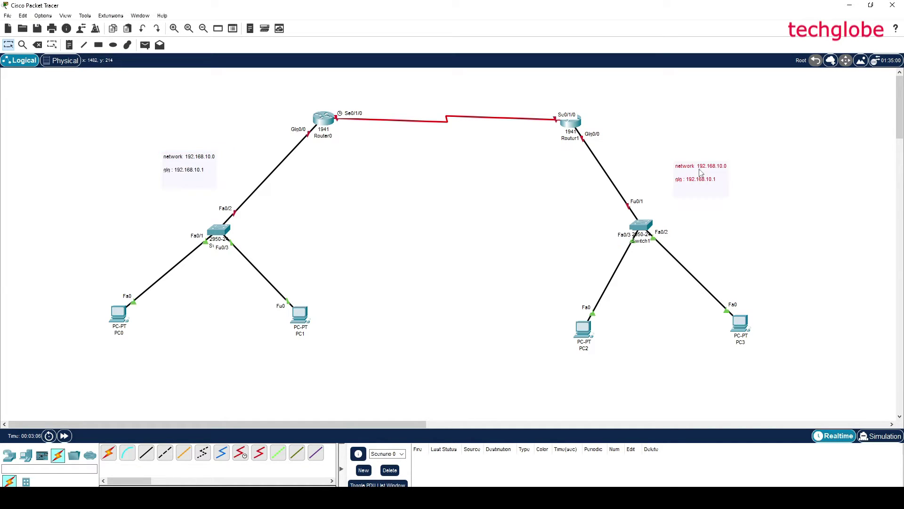
Edit the note beside Router1 to read network 192.168.30.0, gig : 192.168.30.1 and se0: 192.168.20.1.
{"action": "double_click", "coordinate": [702, 168]}
{"action": "left_click_drag", "start_coordinate": [696, 166], "coordinate": [740, 165]}
{"action": "type", "text": "19"}
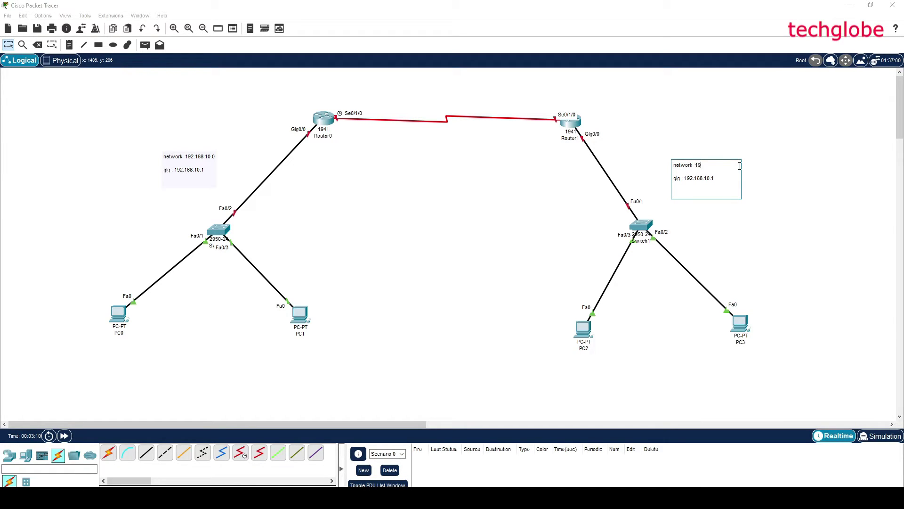
{"action": "type", "text": "2.168."}
{"action": "key", "text": "Return"}
{"action": "key", "text": "Return"}
{"action": "type", "text": "se"}
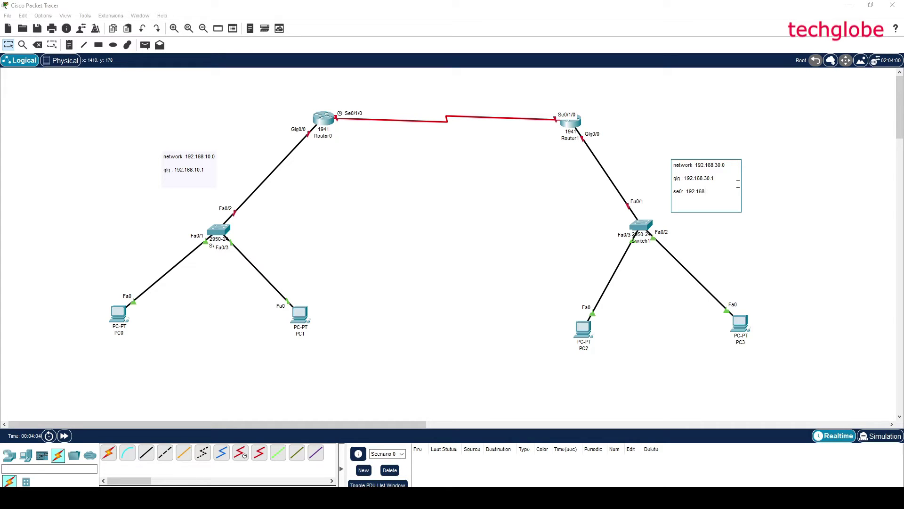
{"action": "type", "text": ".1"}
{"action": "left_click", "coordinate": [764, 223]}
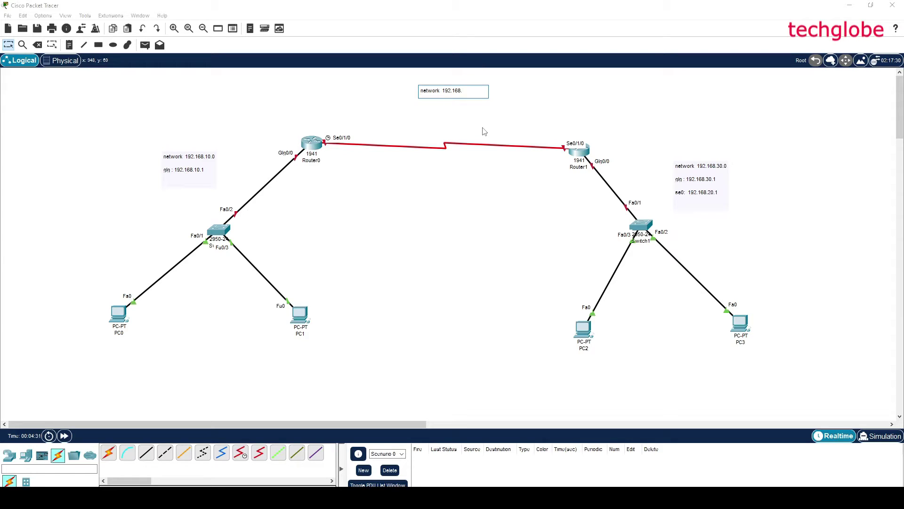
Label the serial link "network 192.168.20.0", with copies reading 192.168.20.2 above Router0 and 192.168.20.1 above Router1.
{"action": "left_click", "coordinate": [476, 134]}
{"action": "key", "text": "ctrl+v"}
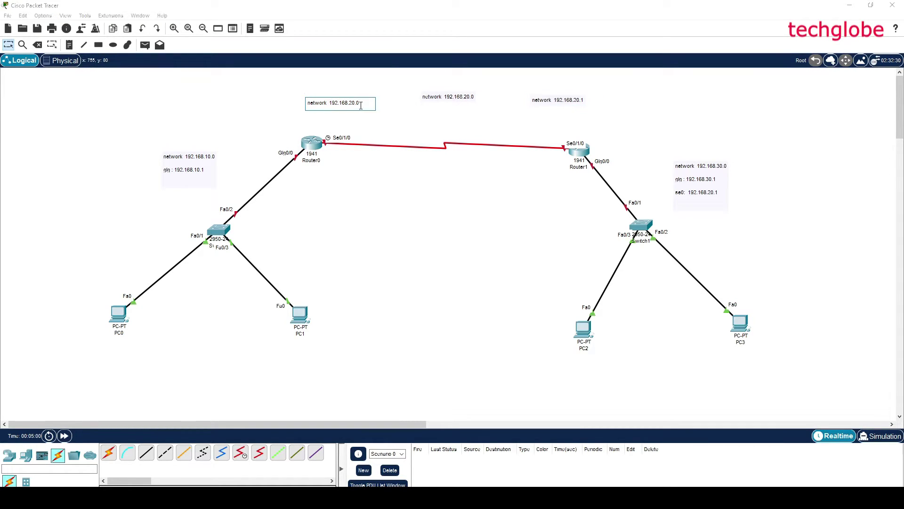
{"action": "type", "text": "2"}
{"action": "left_click", "coordinate": [437, 200]}
{"action": "left_click_drag", "start_coordinate": [554, 101], "coordinate": [555, 109]}
{"action": "left_click_drag", "start_coordinate": [459, 98], "coordinate": [459, 101]}
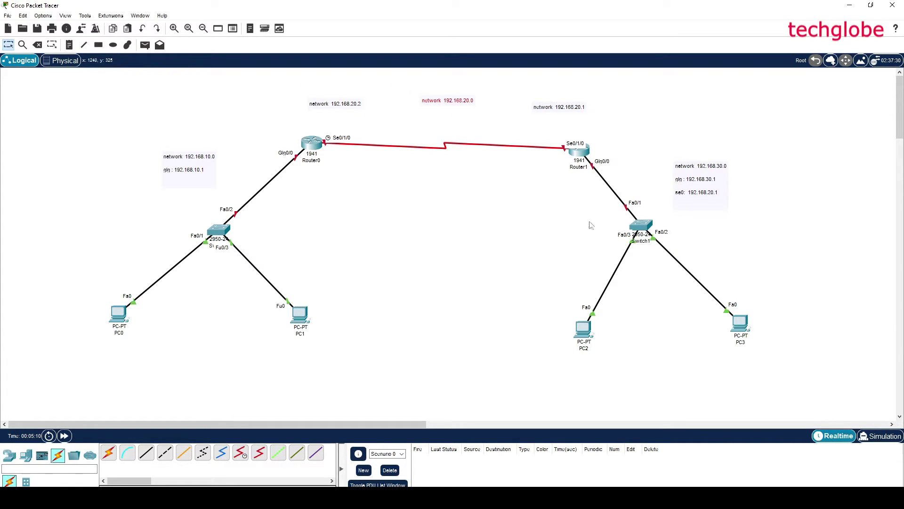
Give PC0 the static IPv4 address 192.168.10.2, subnet mask 255.255.255.0 and default gateway 192.168.10.1.
{"action": "left_click", "coordinate": [118, 314]}
{"action": "left_click", "coordinate": [393, 131]}
{"action": "left_click", "coordinate": [357, 166]}
{"action": "left_click", "coordinate": [461, 197]}
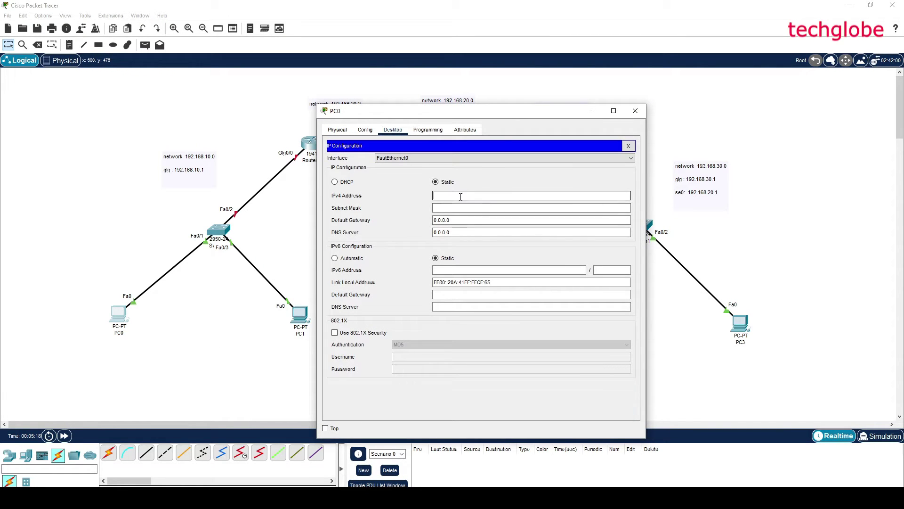
{"action": "type", "text": "192.168.10."}
{"action": "key", "text": "Tab"}
{"action": "key", "text": "Tab"}
{"action": "type", "text": "192.168.10.1"}
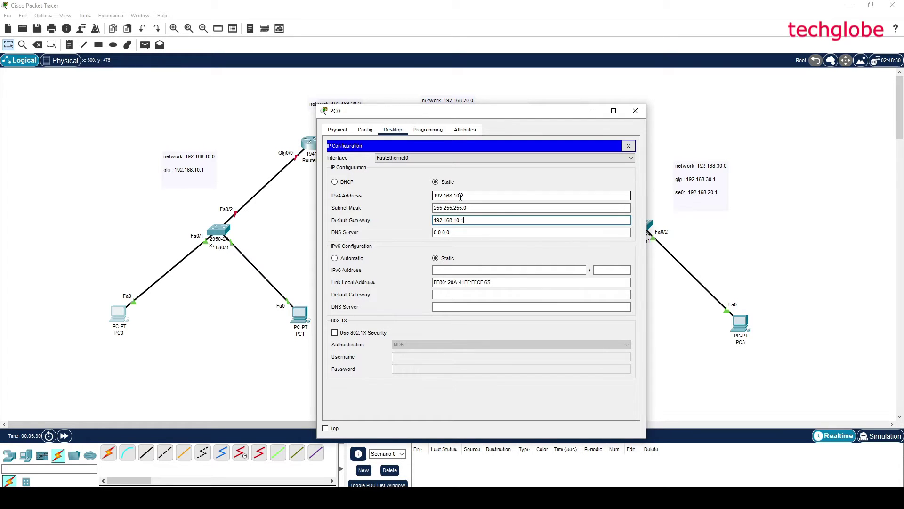
{"action": "left_click", "coordinate": [635, 111]}
Give PC1 the static IPv4 address 192.168.10.3, subnet mask 255.255.255.0 and default gateway 192.168.10.1.
{"action": "left_click", "coordinate": [296, 314]}
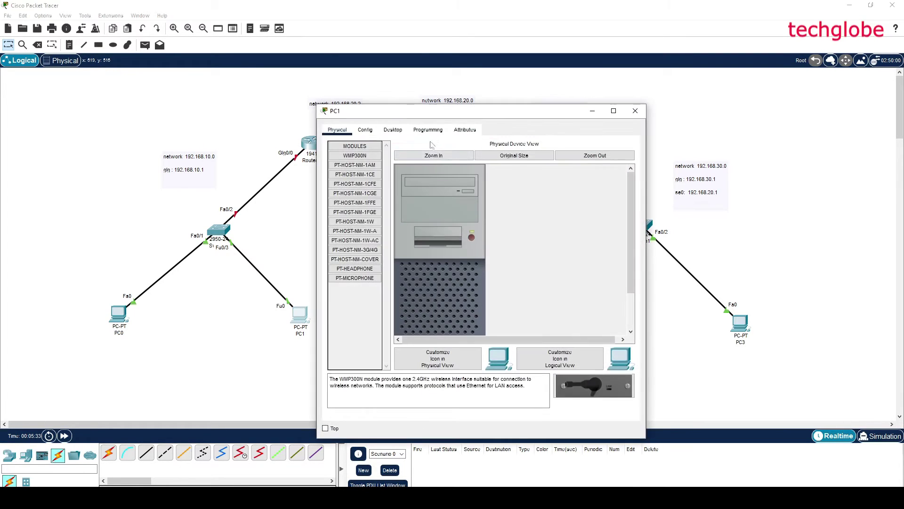
{"action": "left_click", "coordinate": [365, 131]}
{"action": "left_click", "coordinate": [393, 131]}
{"action": "left_click", "coordinate": [360, 173]}
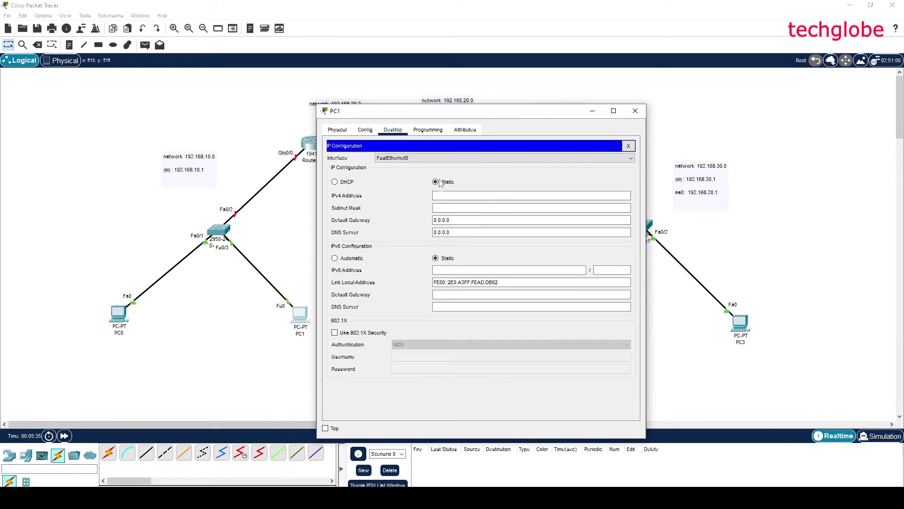
{"action": "left_click", "coordinate": [458, 194]}
{"action": "type", "text": "192.168.10.3"}
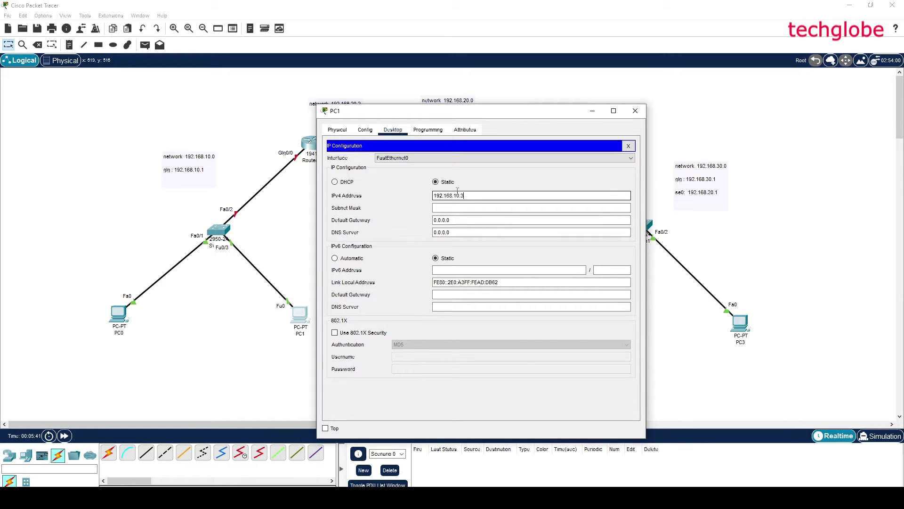
{"action": "key", "text": "Tab"}
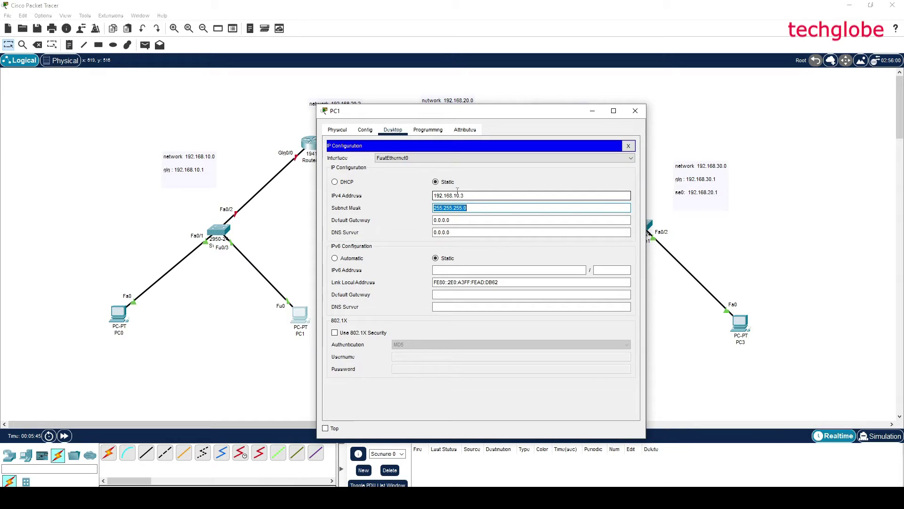
{"action": "key", "text": "Tab"}
{"action": "type", "text": "192"}
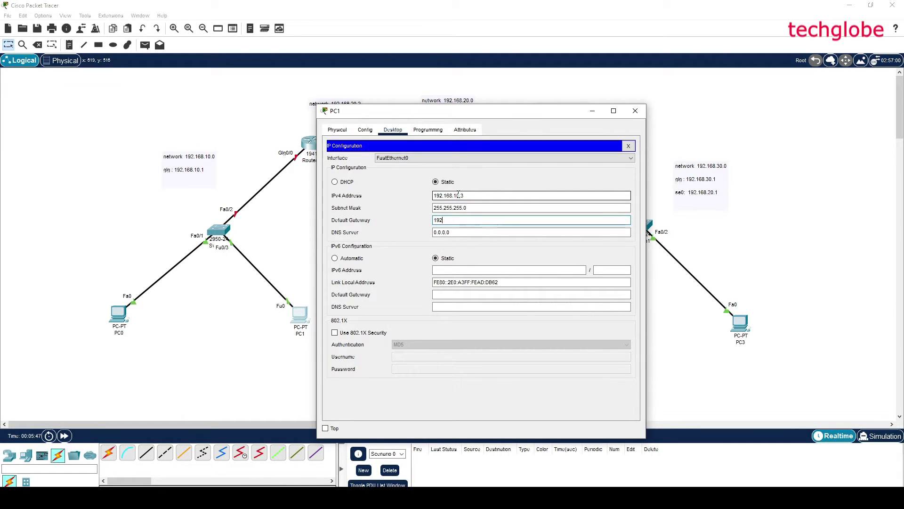
{"action": "type", "text": ".168.1."}
{"action": "type", "text": "0."}
{"action": "type", "text": "1"}
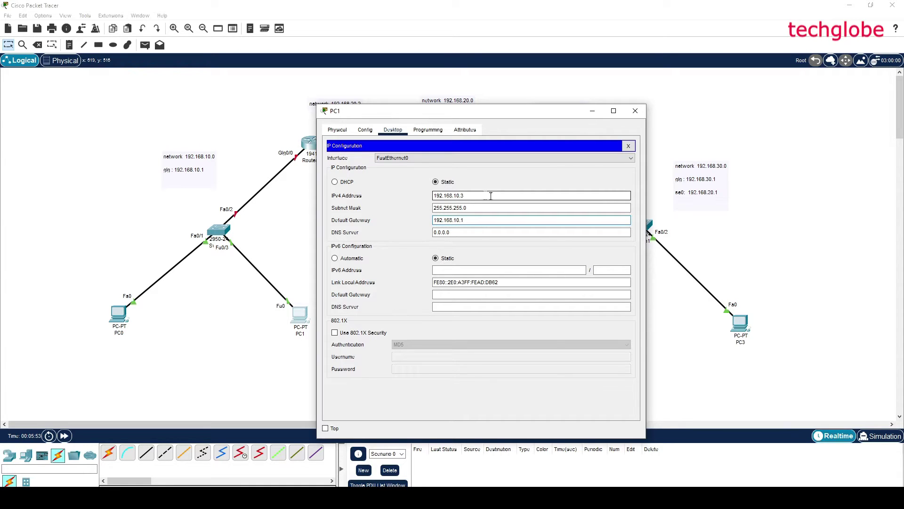
{"action": "left_click", "coordinate": [643, 115]}
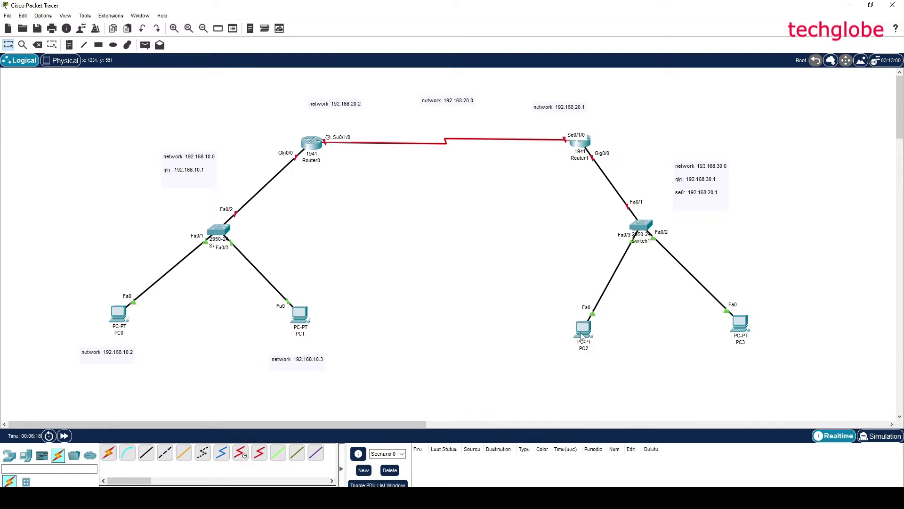
Give PC2 the static IPv4 address 192.168.30.2, subnet mask 255.255.255.0 and default gateway 192.168.30.1.
{"action": "left_click", "coordinate": [583, 332]}
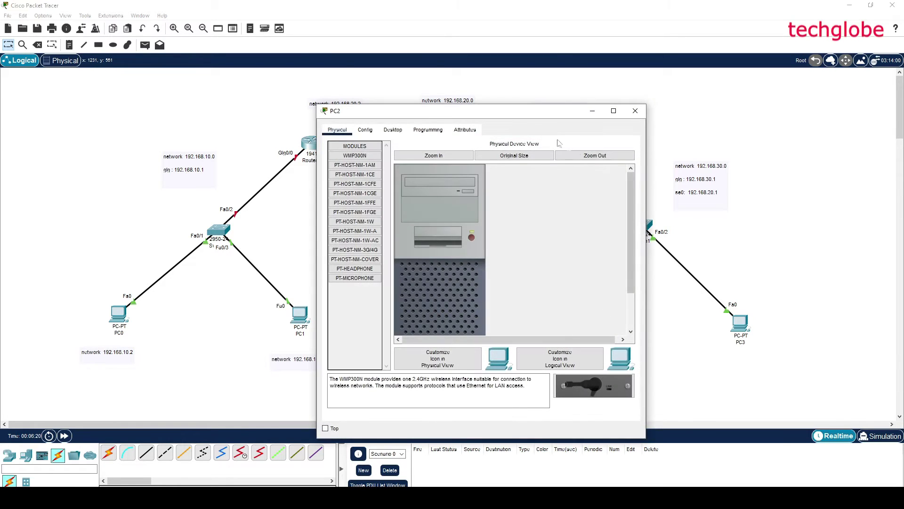
{"action": "left_click_drag", "start_coordinate": [513, 113], "coordinate": [383, 89]}
{"action": "left_click", "coordinate": [263, 105]}
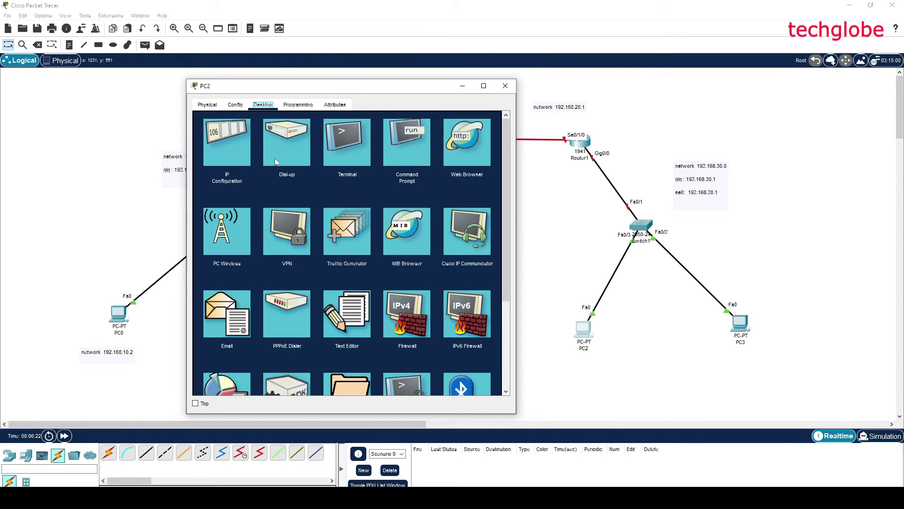
{"action": "left_click", "coordinate": [231, 147]}
{"action": "left_click", "coordinate": [323, 170]}
{"action": "type", "text": "192.168.30.2"}
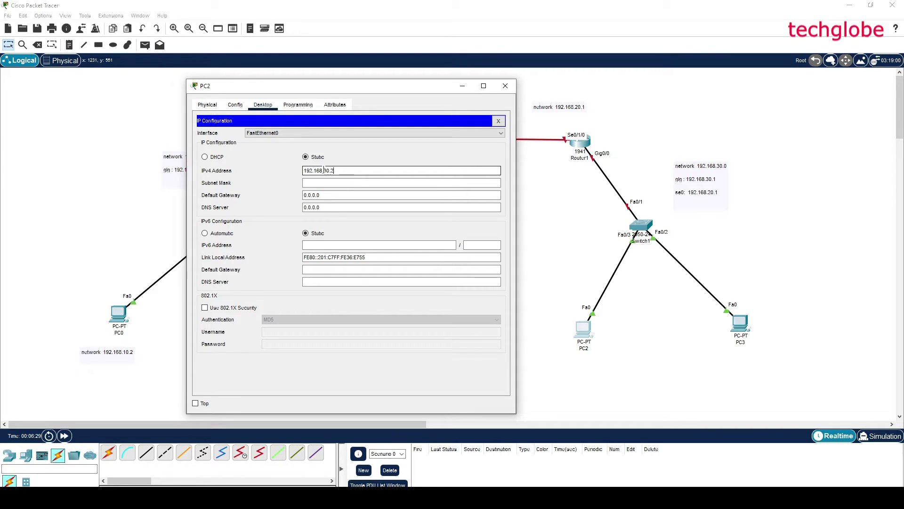
{"action": "key", "text": "Tab"}
{"action": "key", "text": "Tab"}
{"action": "type", "text": "192.168."}
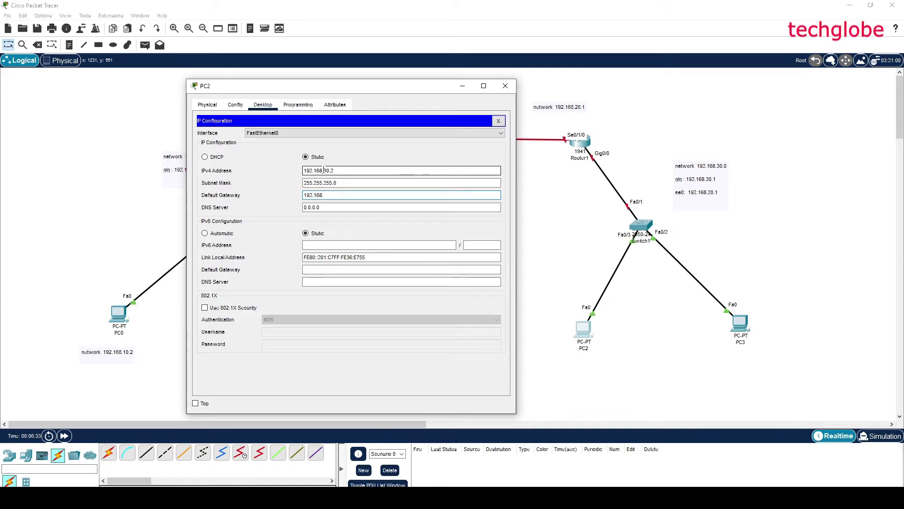
{"action": "type", "text": "30.1"}
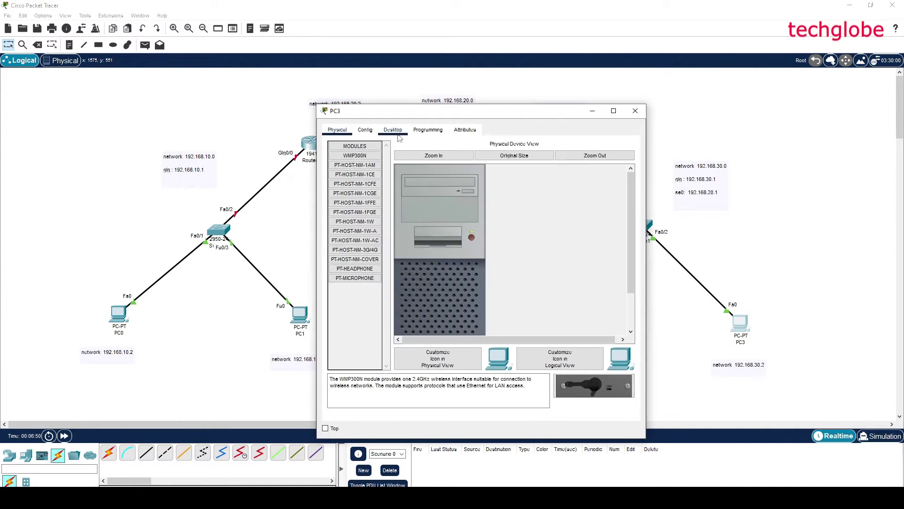
Give PC3 the static IPv4 address 192.168.30.3, subnet mask 255.255.255.0 and default gateway 192.168.30.1.
{"action": "left_click", "coordinate": [393, 130]}
{"action": "left_click_drag", "start_coordinate": [461, 113], "coordinate": [366, 82]}
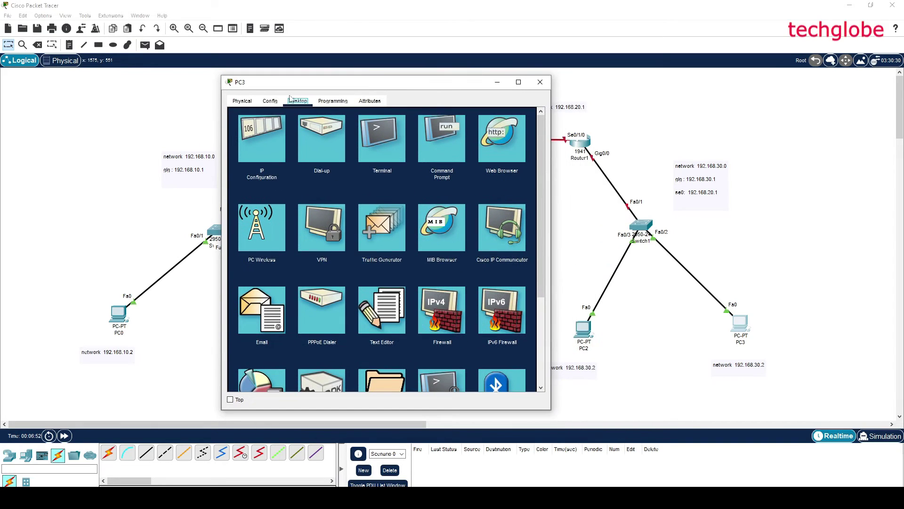
{"action": "left_click", "coordinate": [258, 136]}
{"action": "left_click", "coordinate": [342, 167]}
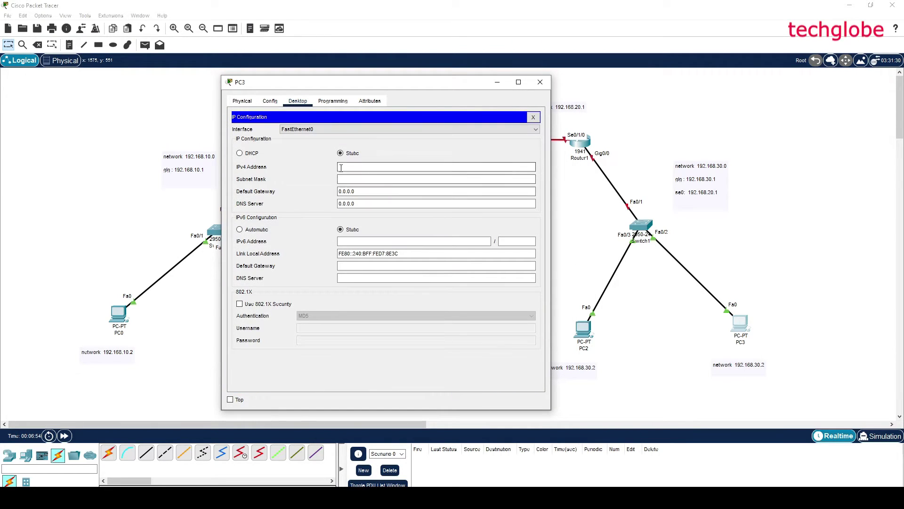
{"action": "type", "text": "192.16"}
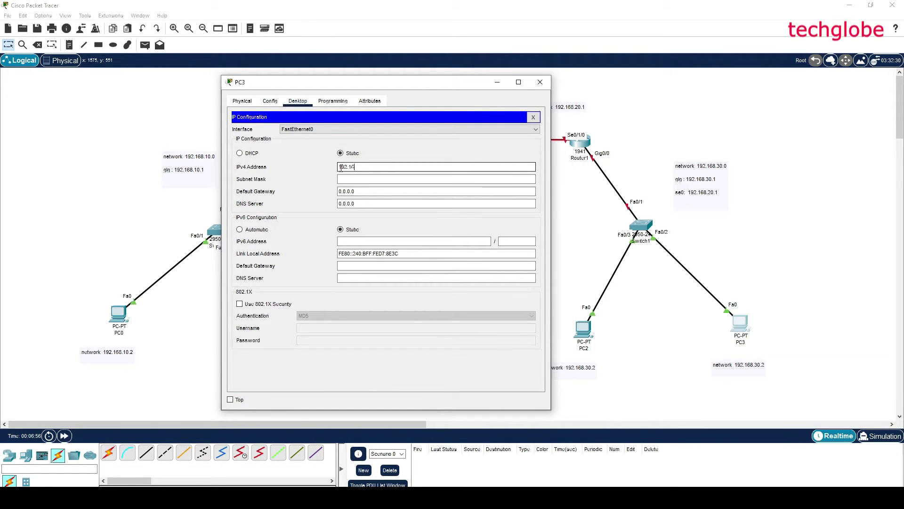
{"action": "type", "text": "8.30.3"}
{"action": "key", "text": "Tab"}
{"action": "key", "text": "Tab"}
{"action": "type", "text": "192.1"}
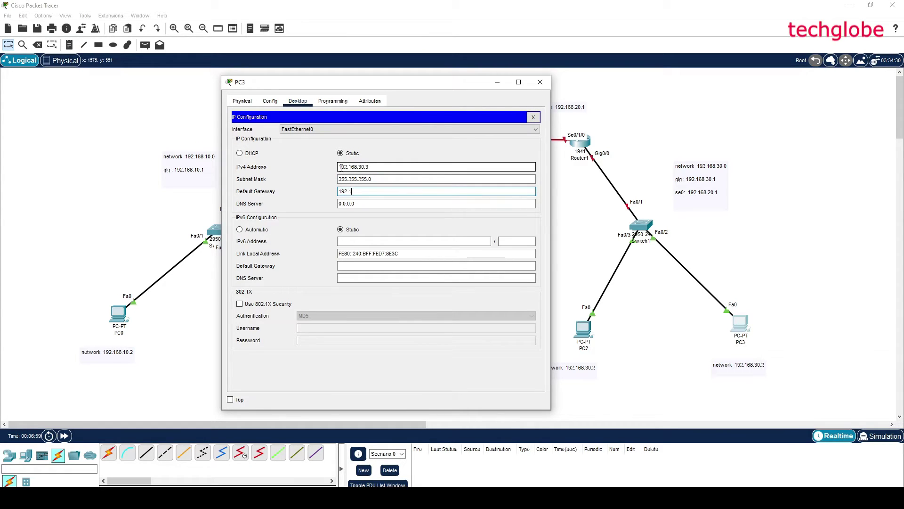
{"action": "type", "text": "68.30.1"}
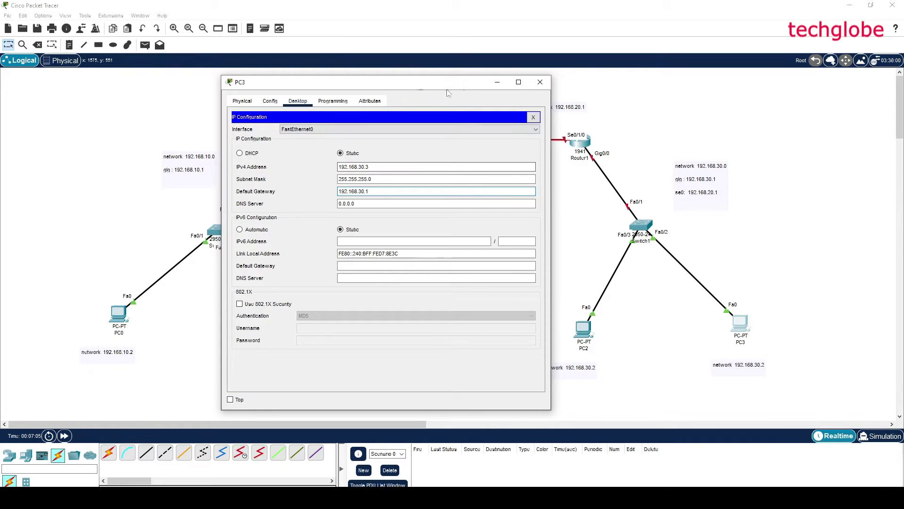
{"action": "left_click", "coordinate": [540, 83]}
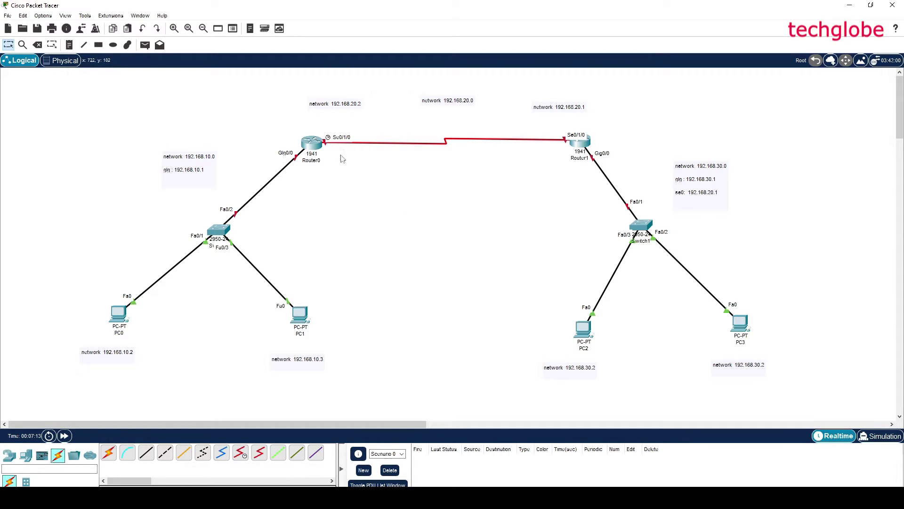
Open Router0's command line beside the topology and answer no to the initial configuration dialog.
{"action": "double_click", "coordinate": [312, 144]}
{"action": "left_click_drag", "start_coordinate": [448, 118], "coordinate": [655, 80]}
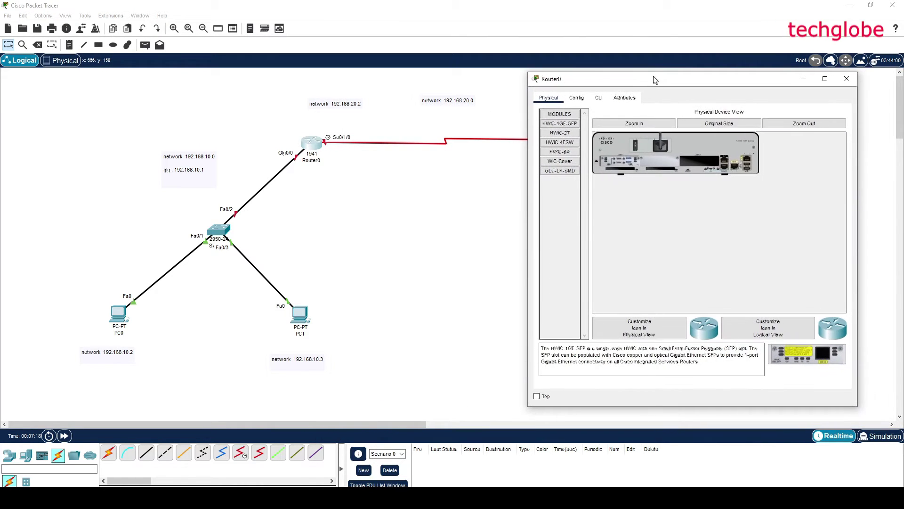
{"action": "left_click", "coordinate": [598, 97]}
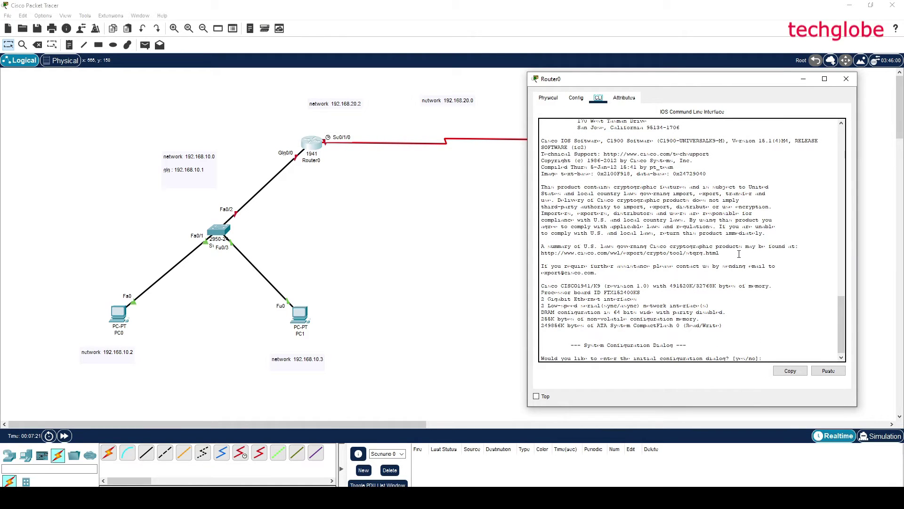
{"action": "left_click", "coordinate": [792, 349]}
{"action": "key", "text": "Return"}
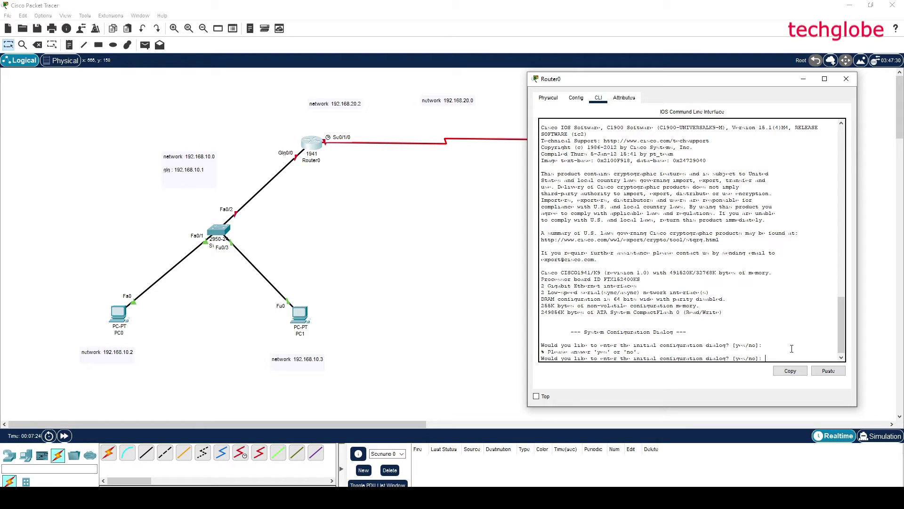
{"action": "type", "text": "no"}
{"action": "key", "text": "Return"}
{"action": "key", "text": "Return"}
{"action": "key", "text": "Return"}
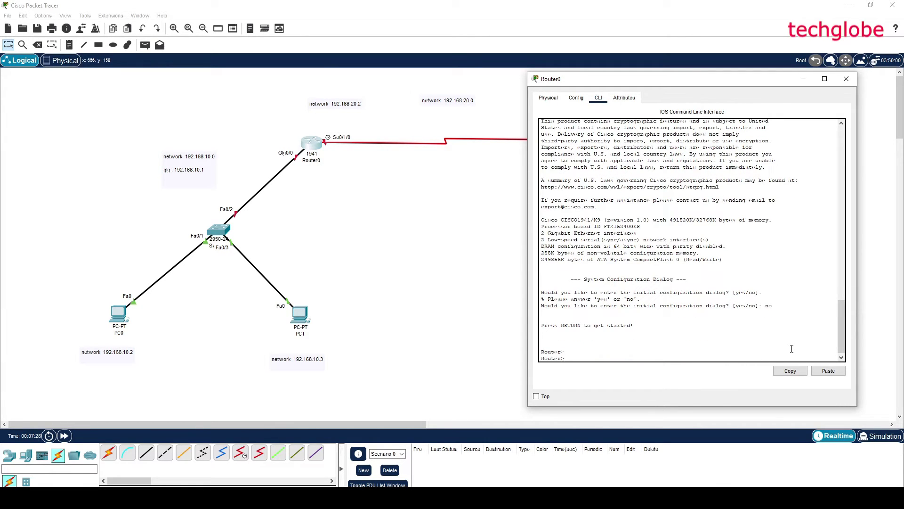
Enter privileged mode on Router0 with enable, followed by global configuration mode with configure terminal.
{"action": "type", "text": "ena"}
{"action": "key", "text": "Tab"}
{"action": "key", "text": "Return"}
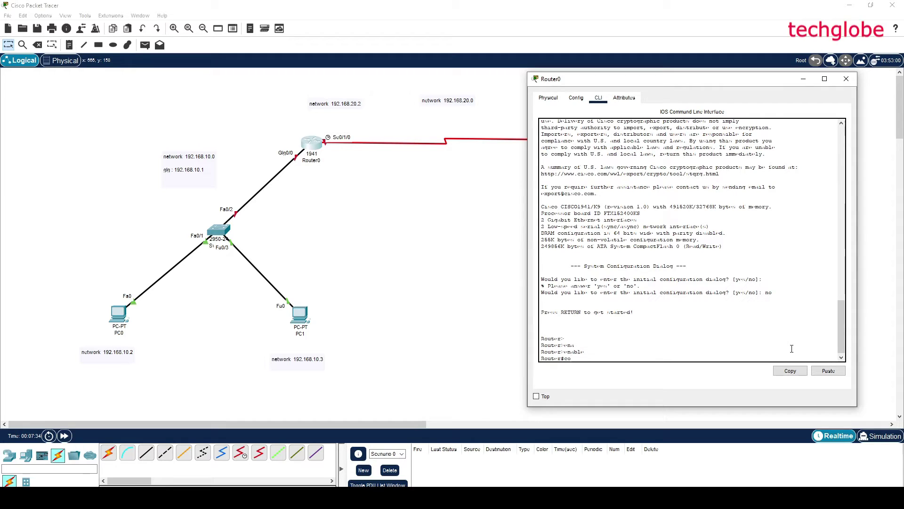
{"action": "type", "text": "confi"}
{"action": "key", "text": "Tab"}
{"action": "type", "text": "termi"}
{"action": "key", "text": "Tab"}
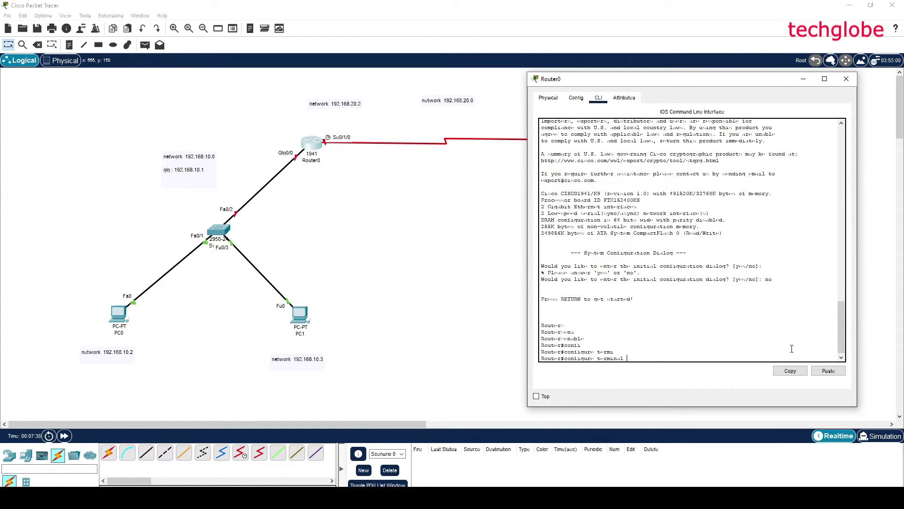
{"action": "key", "text": "Return"}
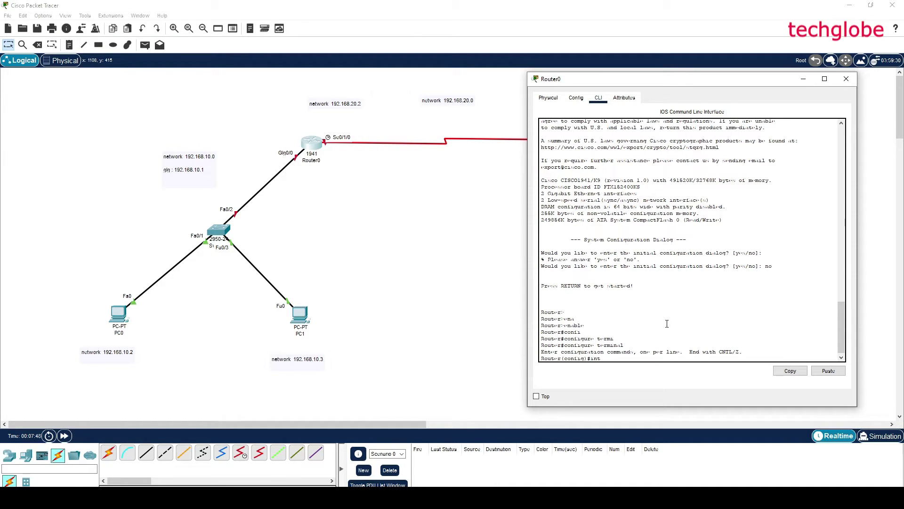
Assign IP address 192.168.10.1 with mask 255.255.255.0 to Router0's interface gigabitEthernet 0/0.
{"action": "key", "text": "Tab"}
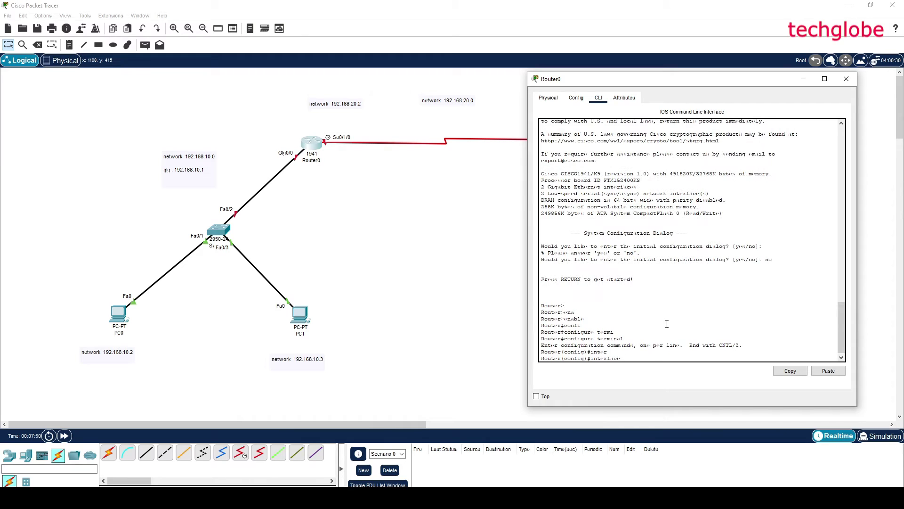
{"action": "type", "text": "gi"}
{"action": "key", "text": "Tab"}
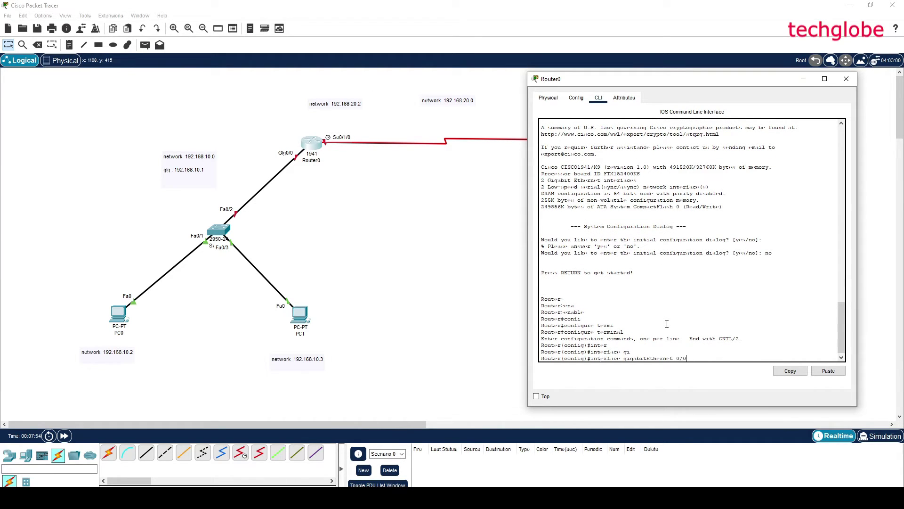
{"action": "key", "text": "Return"}
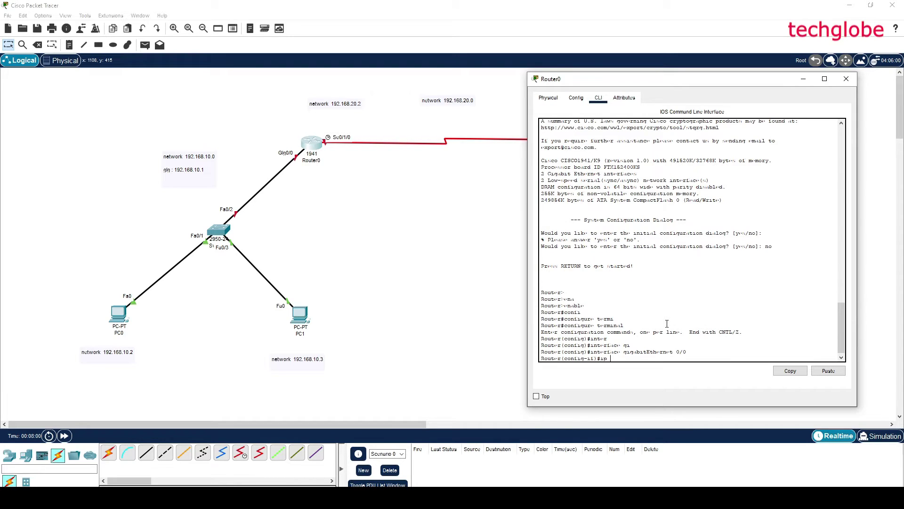
{"action": "type", "text": "ip addre"}
{"action": "key", "text": "Tab"}
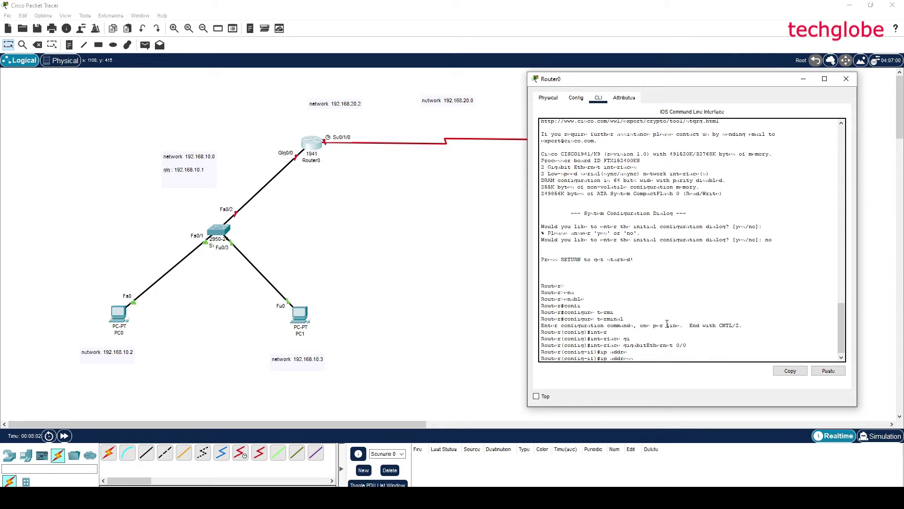
{"action": "type", "text": "192.168.10.1 255.255.255.0"}
{"action": "key", "text": "Return"}
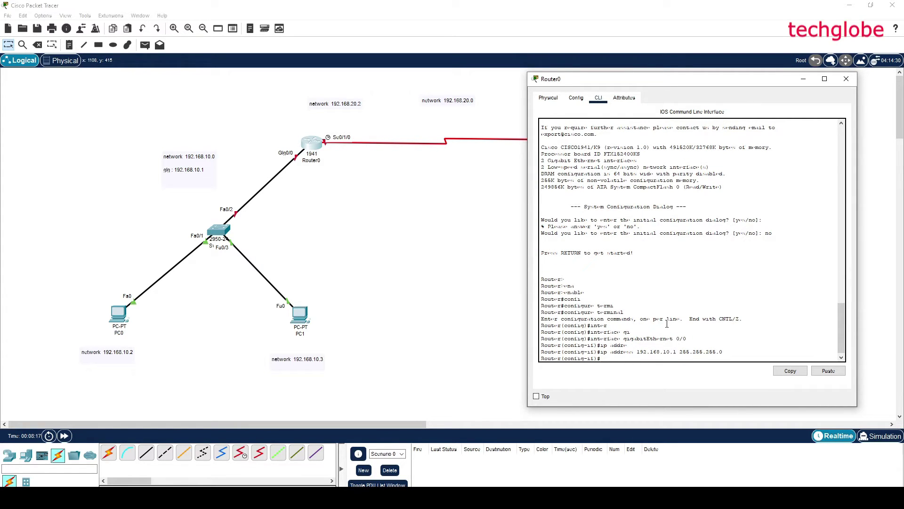
Bring up Router0's gigabitEthernet 0/0 interface with no shutdown and return to a clean interface configuration prompt.
{"action": "type", "text": "no shut"}
{"action": "key", "text": "Tab"}
{"action": "key", "text": "Return"}
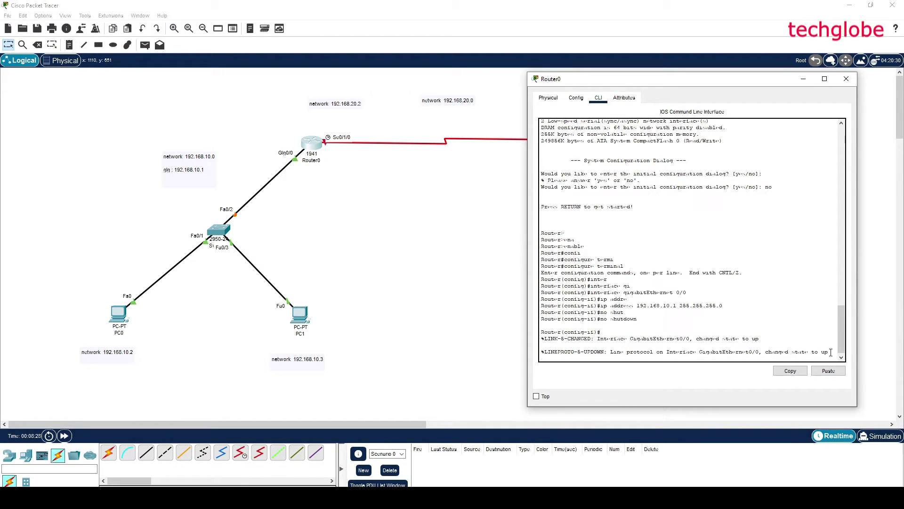
{"action": "key", "text": "Return"}
{"action": "key", "text": "Return"}
{"action": "key", "text": "Return"}
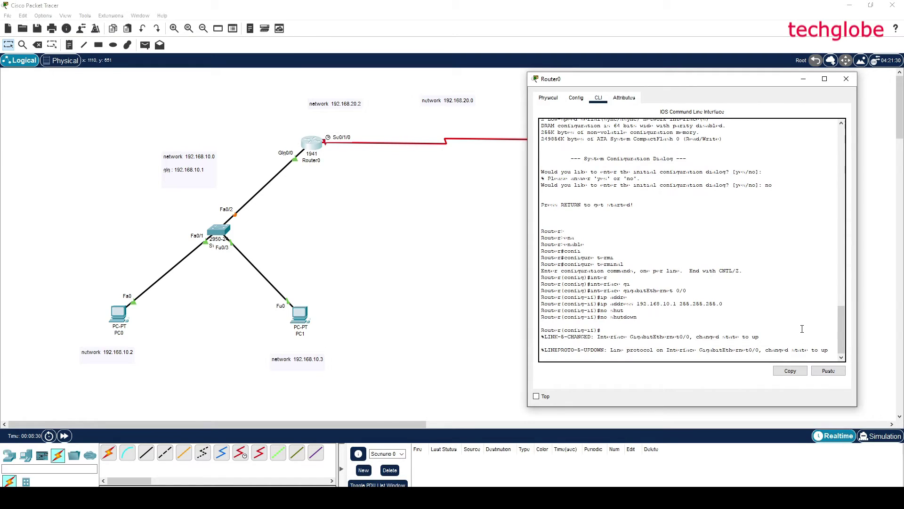
{"action": "key", "text": "Return"}
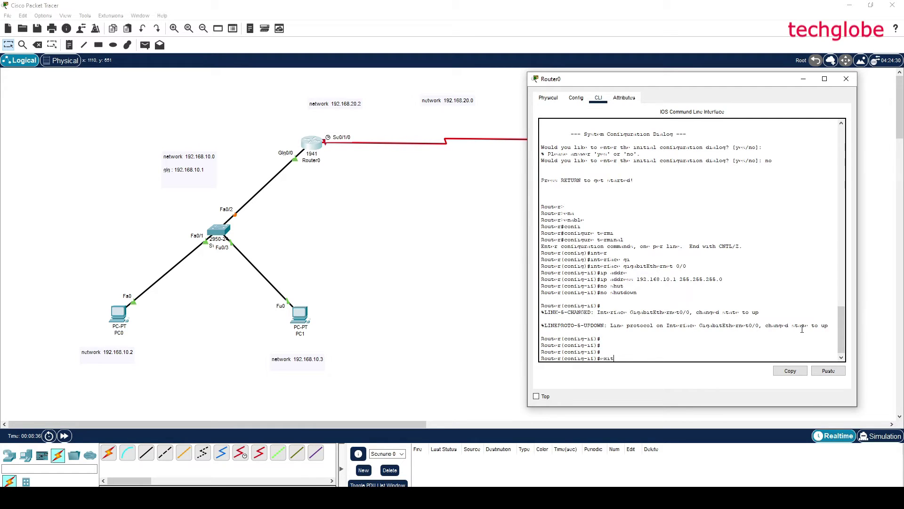
Exit Router0's gigabitEthernet 0/0 configuration and enter interface configuration for serial 0/1/0.
{"action": "type", "text": "exit"}
{"action": "key", "text": "Return"}
{"action": "key", "text": "Return"}
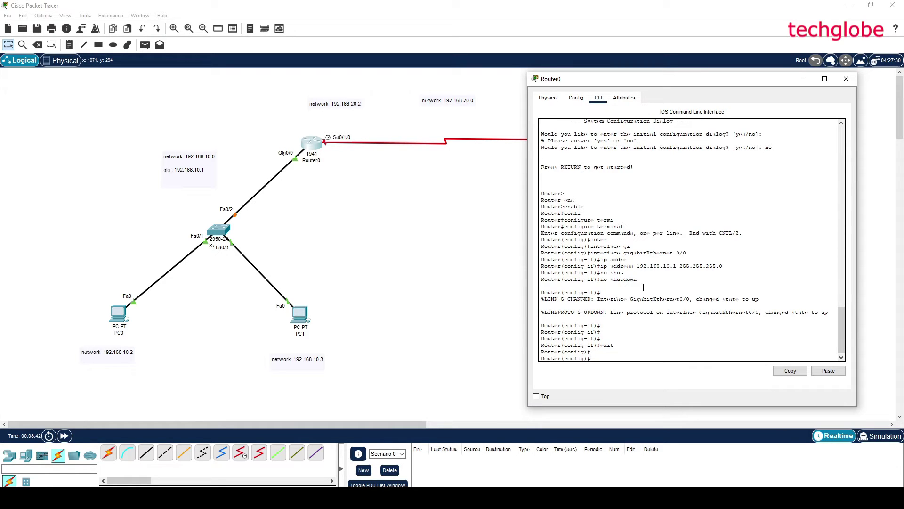
{"action": "type", "text": "inter"}
{"action": "key", "text": "Tab"}
{"action": "type", "text": "ser"}
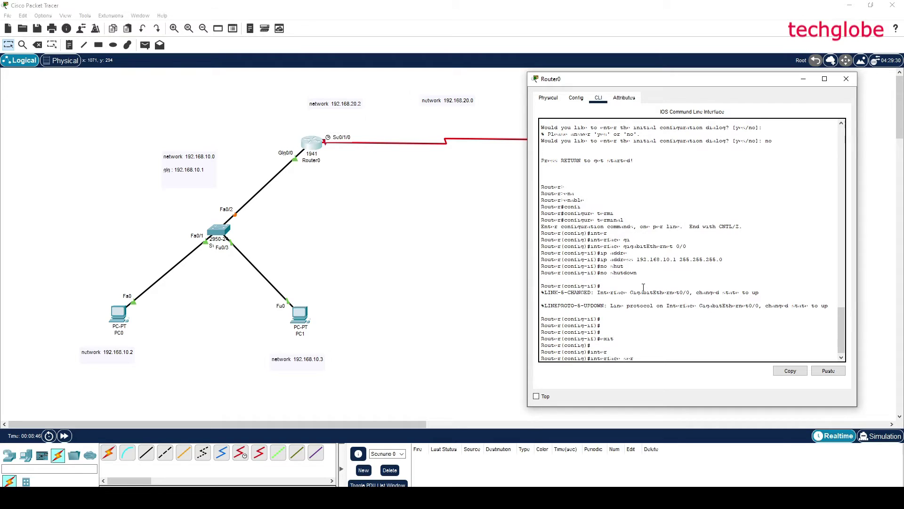
{"action": "key", "text": "Tab"}
{"action": "type", "text": "0/"}
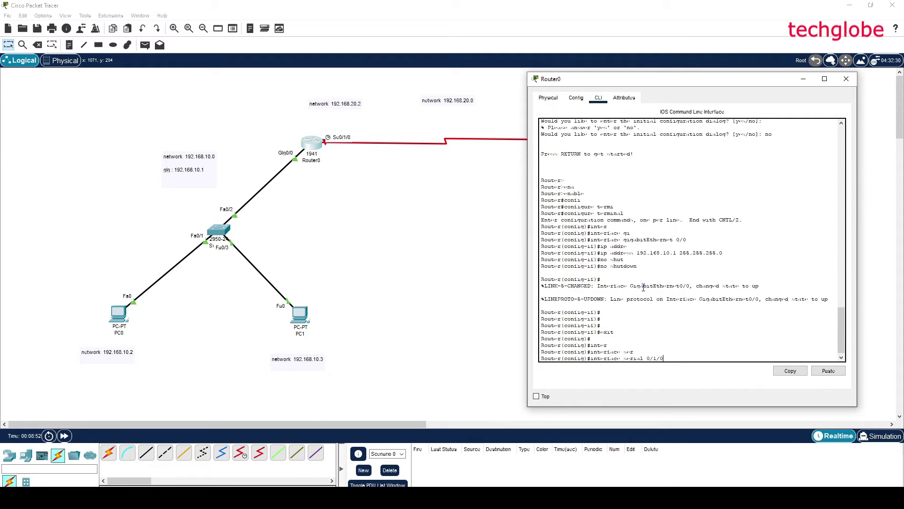
{"action": "key", "text": "Return"}
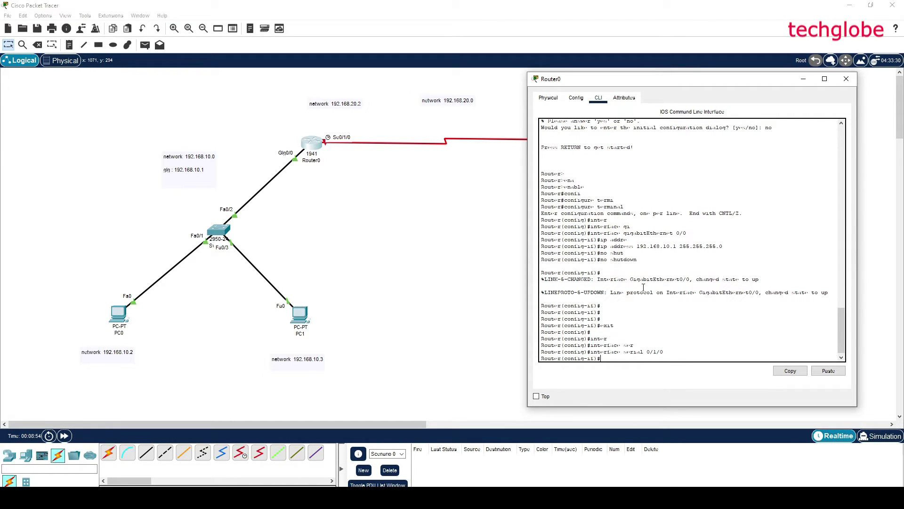
Assign IP address 192.168.20.2 with mask 255.255.255.0 to Router0's serial 0/1/0 interface.
{"action": "type", "text": "ip add"}
{"action": "key", "text": "Tab"}
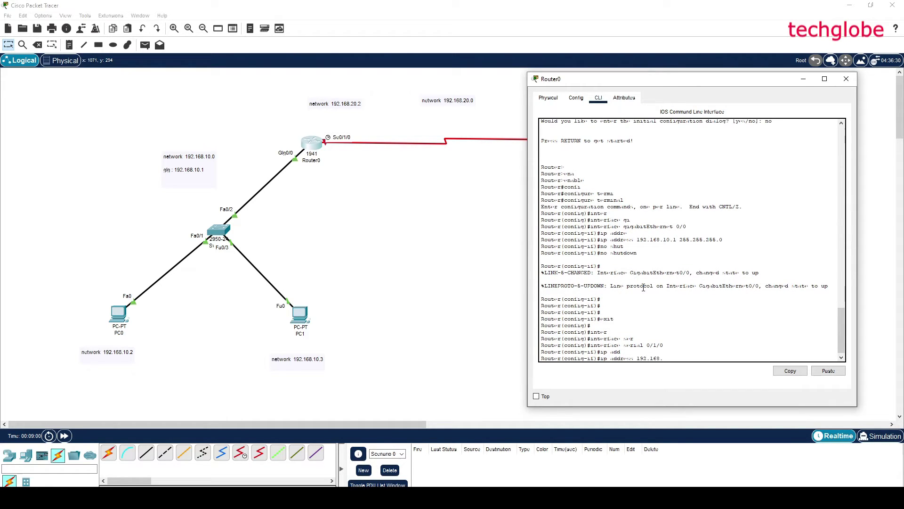
{"action": "type", "text": "192.168.20.2"}
{"action": "type", "text": "255.255.255.0"}
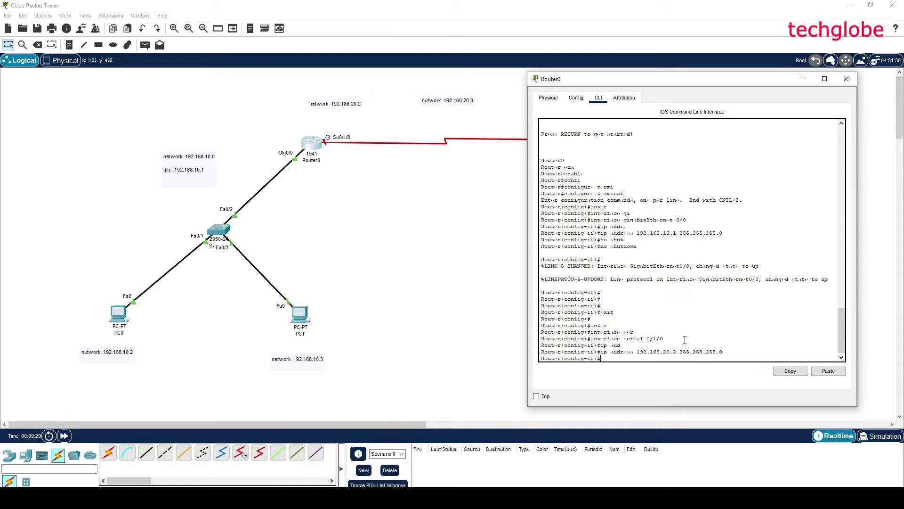
{"action": "key", "text": "Return"}
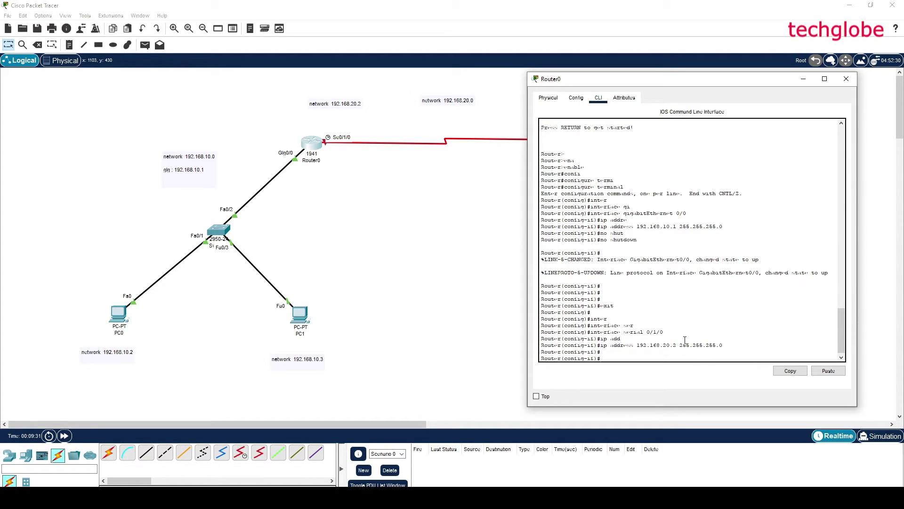
Set the clock rate of Router0's serial 0/1/0 interface to 64000.
{"action": "type", "text": "clo"}
{"action": "key", "text": "Tab"}
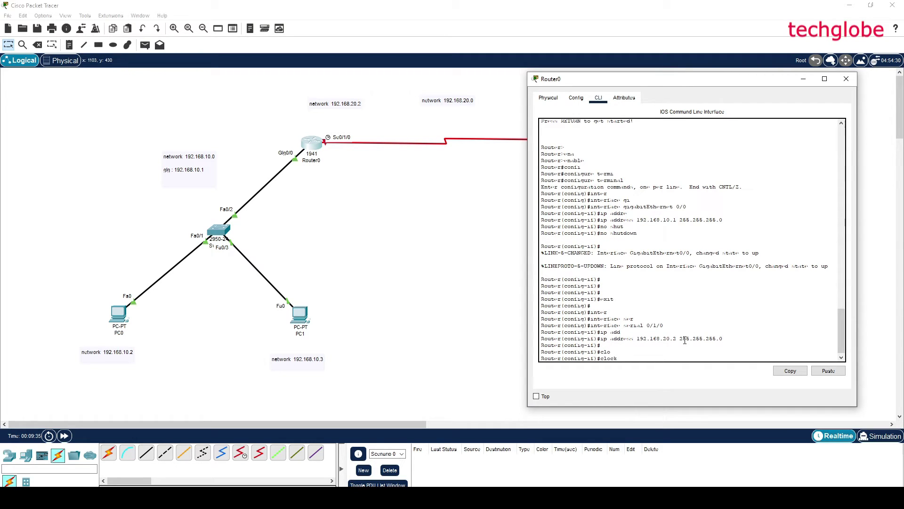
{"action": "type", "text": "ra"}
{"action": "key", "text": "Tab"}
{"action": "type", "text": "64000"}
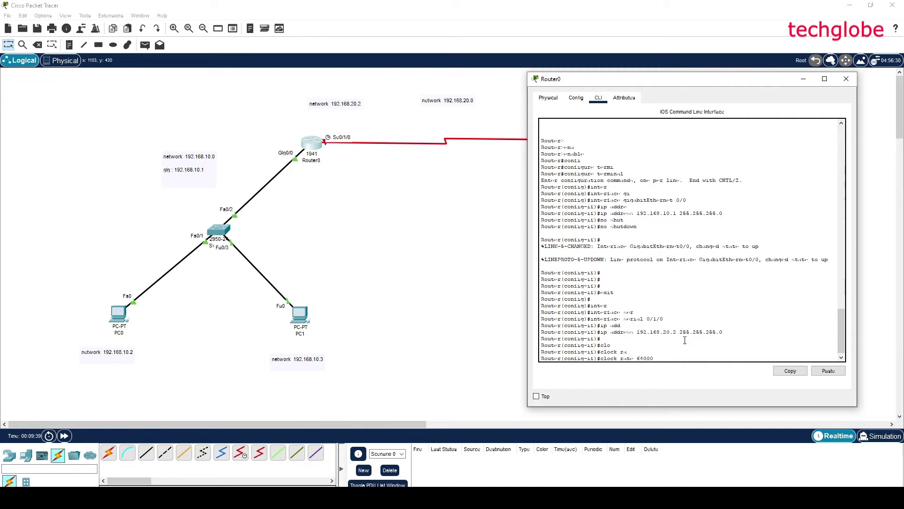
{"action": "key", "text": "Return"}
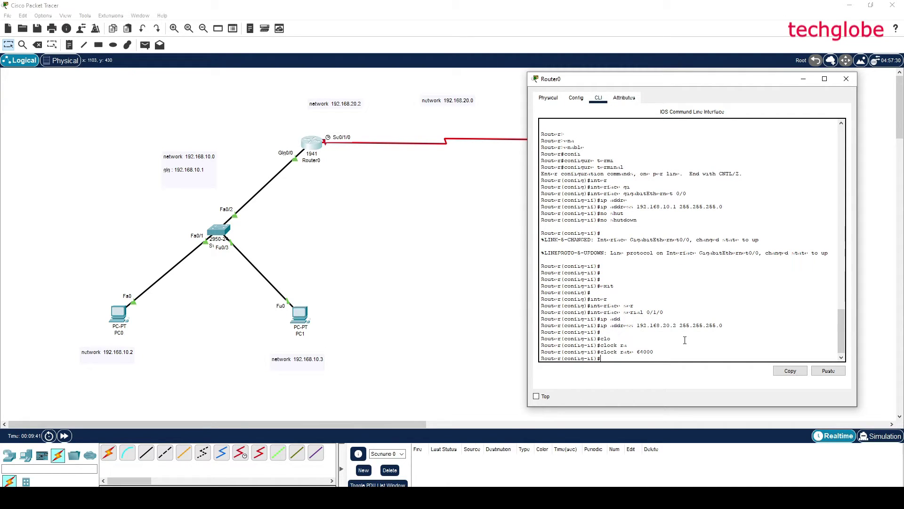
Enable Router0's serial 0/1/0 interface with no shutdown and clear the router window away from the topology.
{"action": "type", "text": "no shu"}
{"action": "key", "text": "Tab"}
{"action": "key", "text": "Return"}
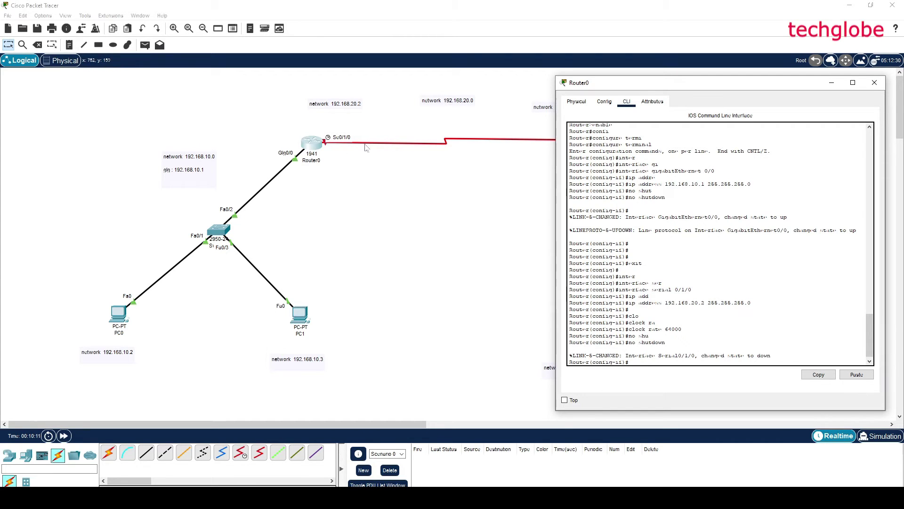
{"action": "left_click_drag", "start_coordinate": [669, 87], "coordinate": [302, 143]}
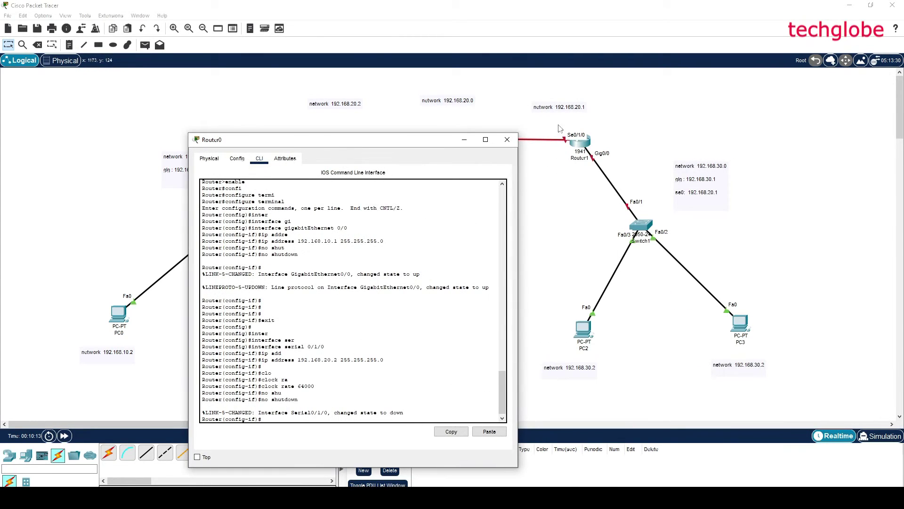
{"action": "left_click_drag", "start_coordinate": [426, 146], "coordinate": [425, 162]}
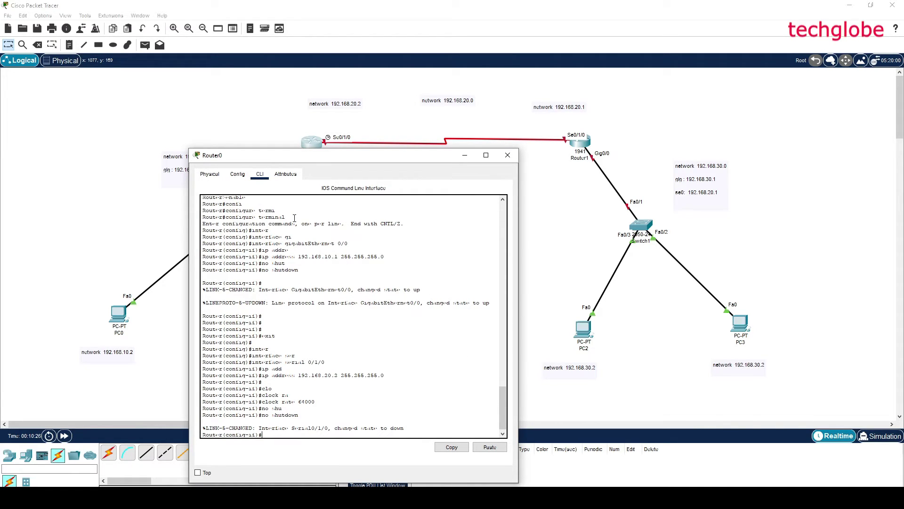
{"action": "left_click", "coordinate": [575, 207]}
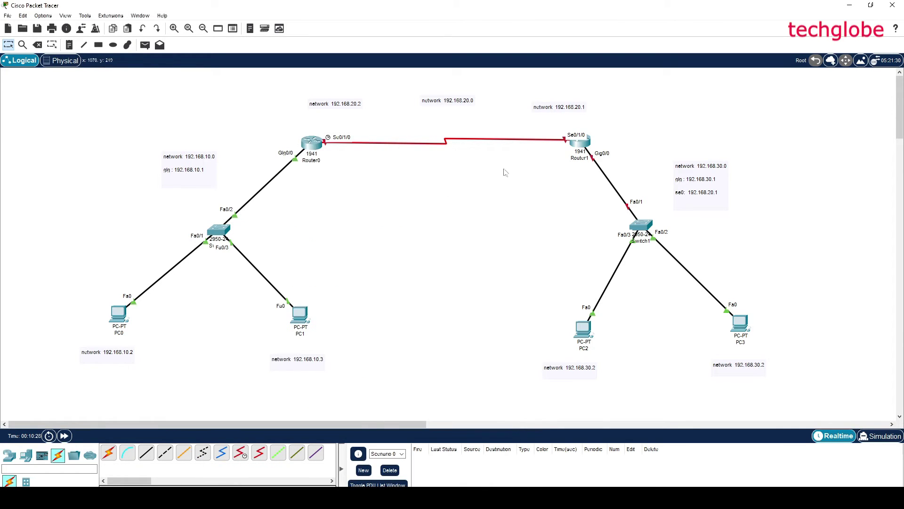
Open Router1's command line beside the topology and answer no to the initial configuration dialog.
{"action": "double_click", "coordinate": [584, 145]}
{"action": "left_click_drag", "start_coordinate": [538, 109], "coordinate": [289, 79]}
{"action": "left_click", "coordinate": [139, 95]}
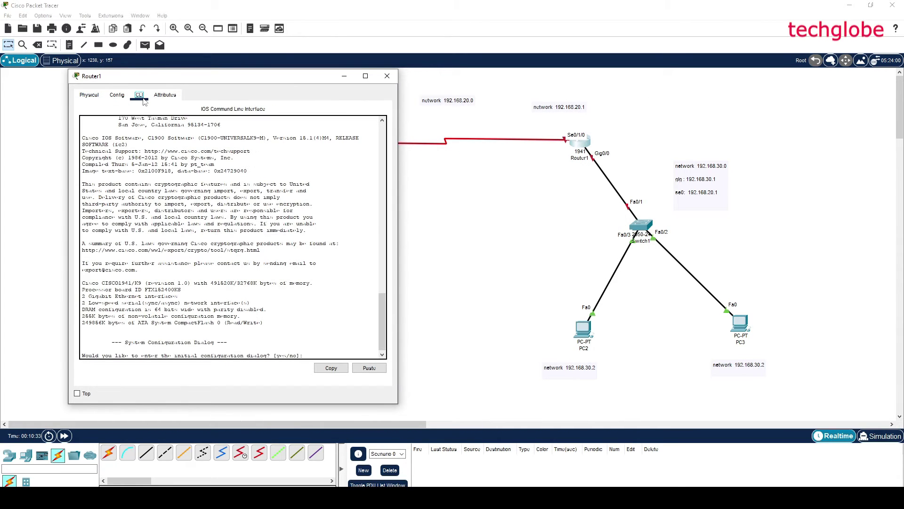
{"action": "left_click", "coordinate": [332, 350]}
{"action": "key", "text": "Return"}
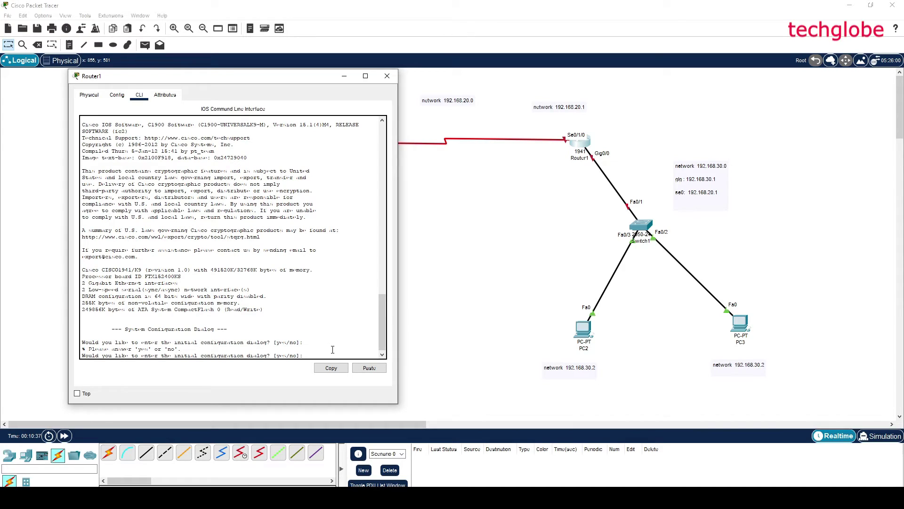
{"action": "type", "text": "no"}
{"action": "key", "text": "Return"}
{"action": "key", "text": "Return"}
{"action": "key", "text": "Return"}
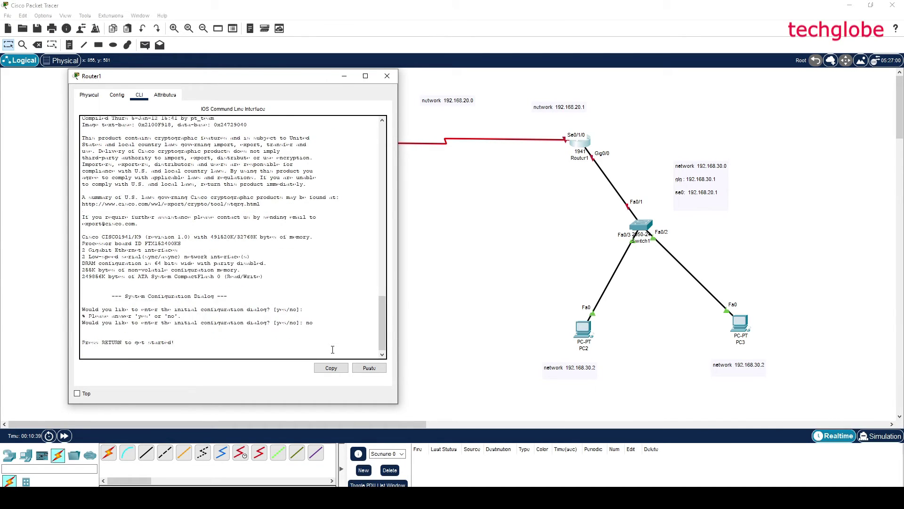
Enter privileged mode on Router1 with enable, followed by global configuration mode with configure terminal.
{"action": "type", "text": "en"}
{"action": "key", "text": "Tab"}
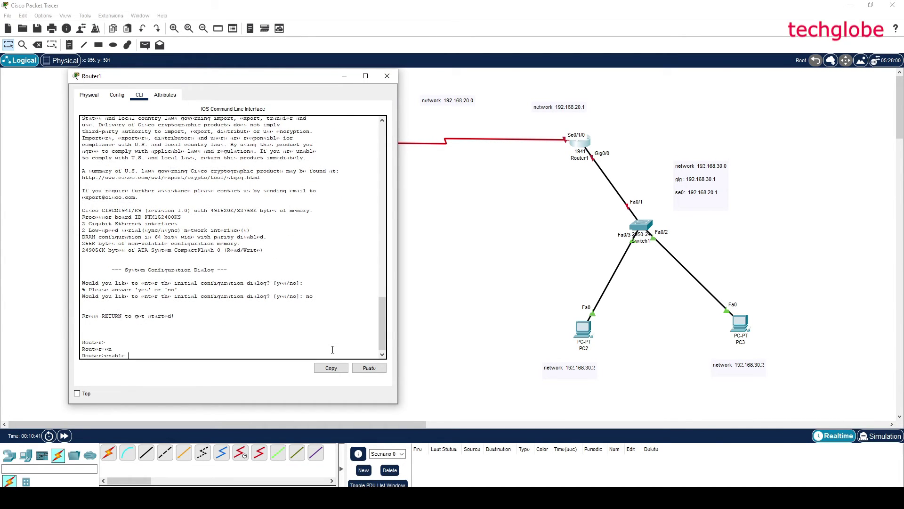
{"action": "key", "text": "Return"}
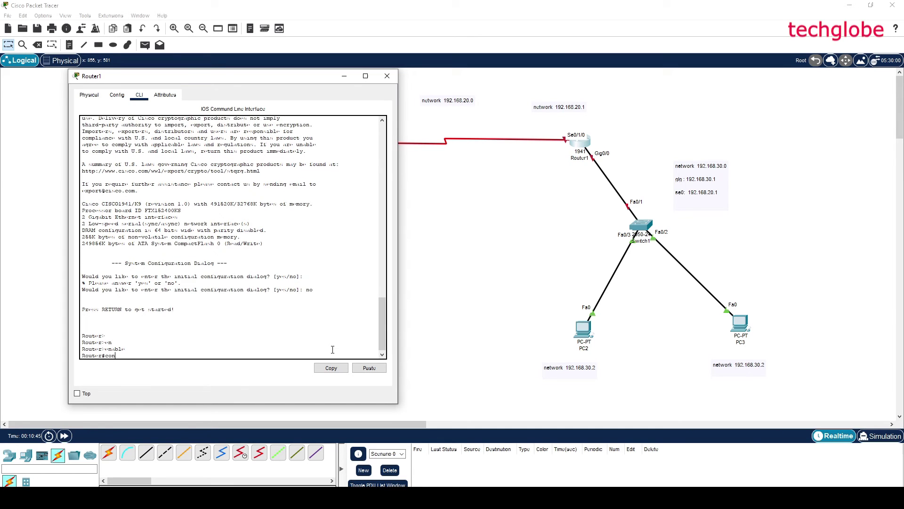
{"action": "type", "text": "con"}
{"action": "key", "text": "Tab"}
{"action": "type", "text": "fi"}
{"action": "key", "text": "Tab"}
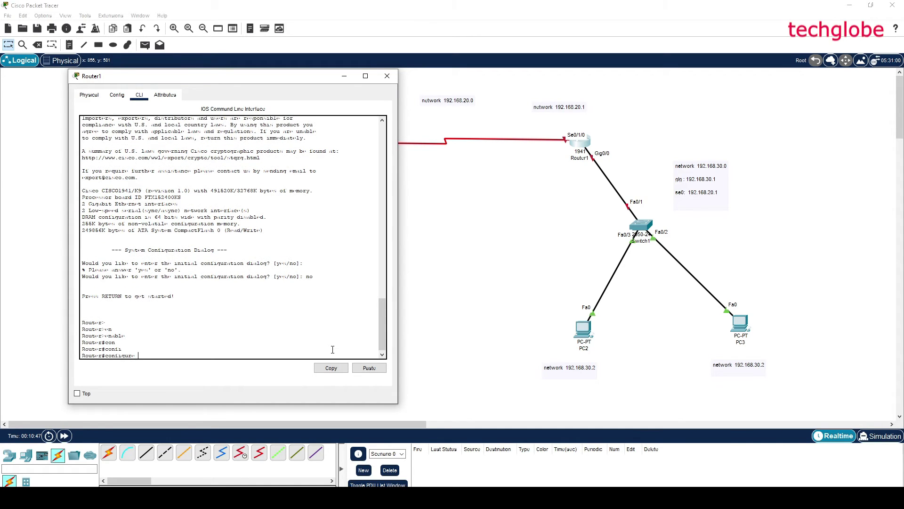
{"action": "type", "text": "ter"}
{"action": "key", "text": "Tab"}
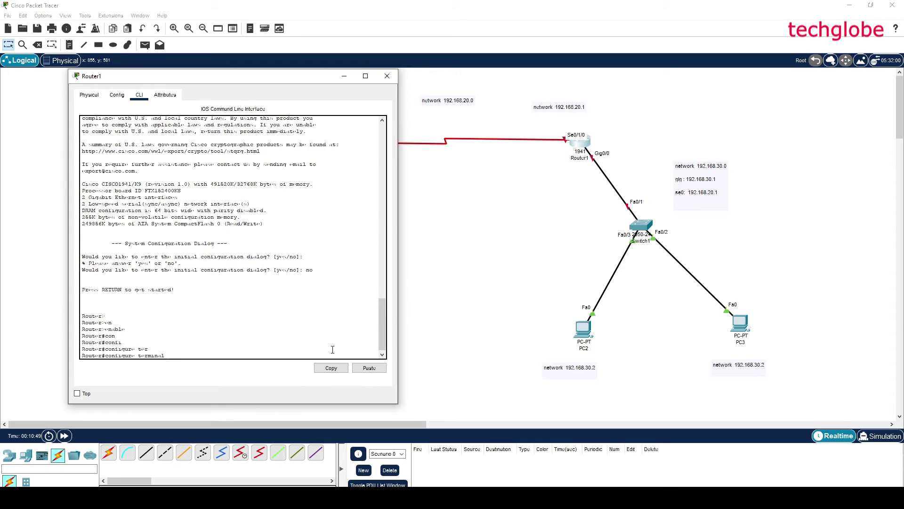
{"action": "key", "text": "Return"}
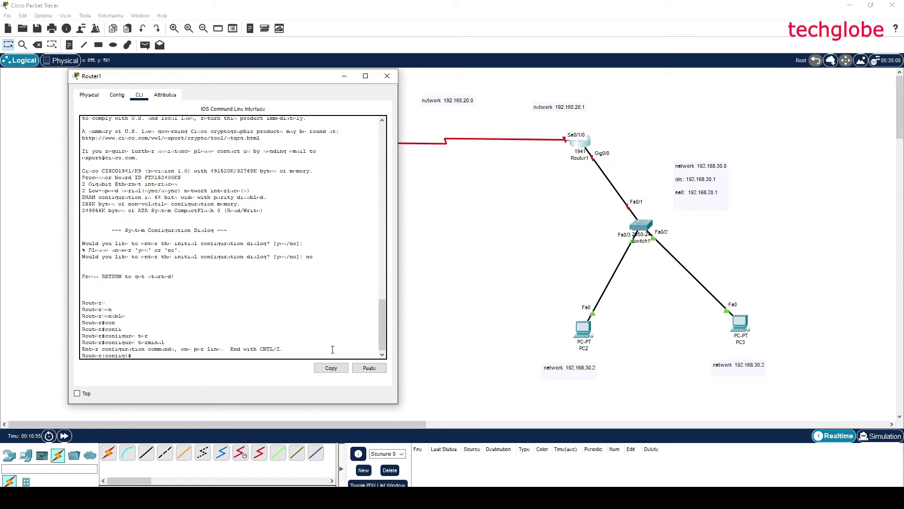
Enter interface configuration for serial 0/1/0 on Router1.
{"action": "type", "text": "inter"}
{"action": "key", "text": "Tab"}
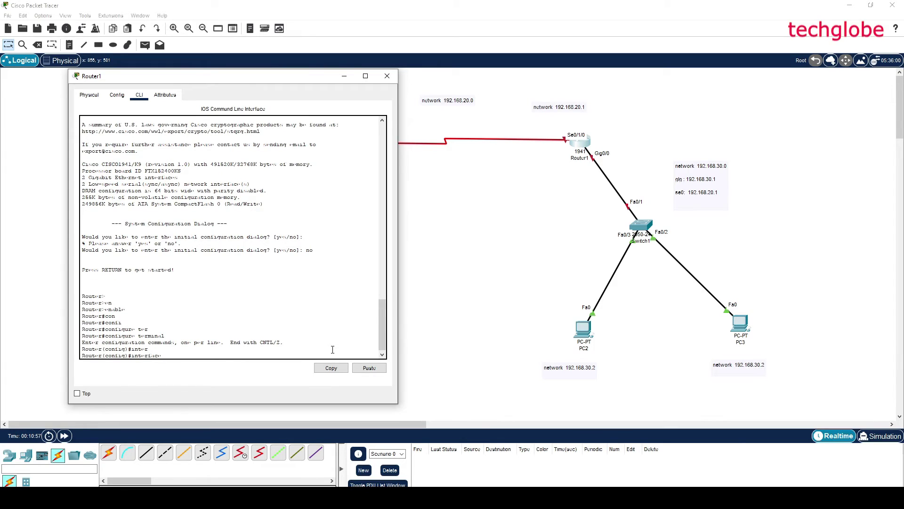
{"action": "type", "text": "se"}
{"action": "key", "text": "Tab"}
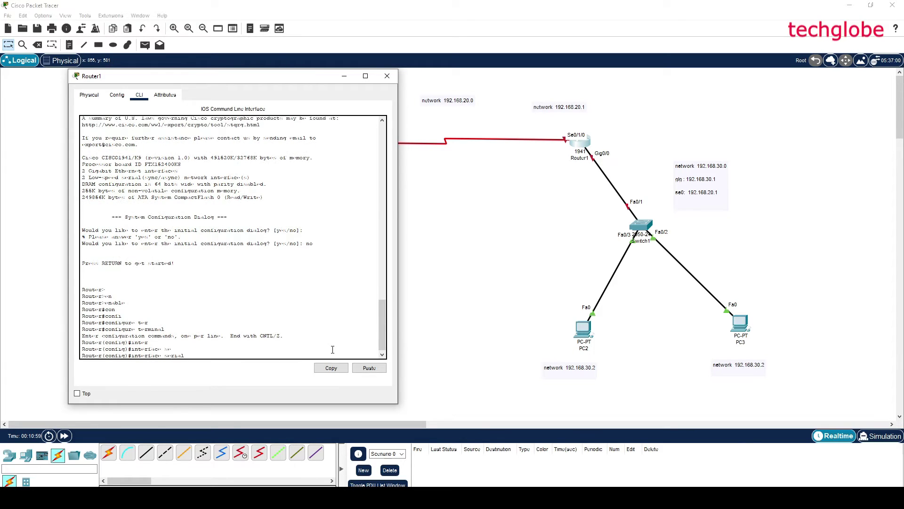
{"action": "type", "text": "0/"}
{"action": "key", "text": "Return"}
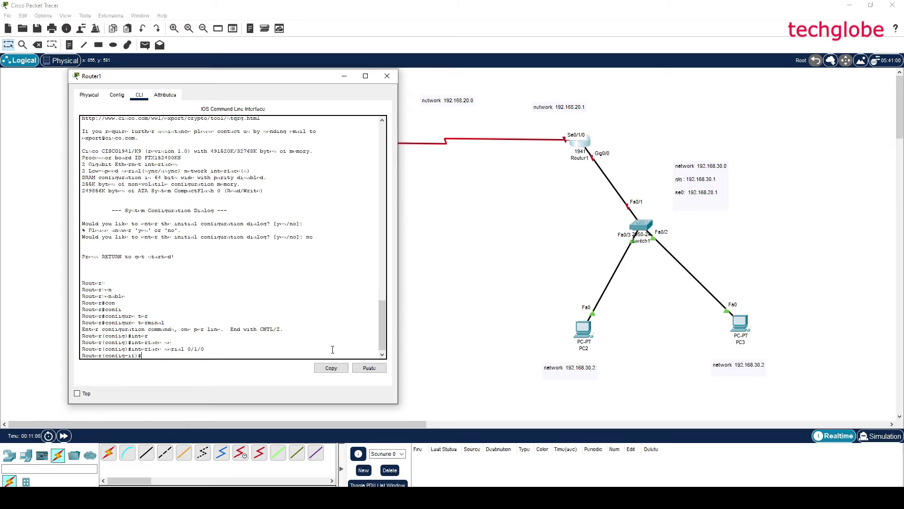
Assign IP address 192.168.20.1 with mask 255.255.255.0 to Router1's serial 0/1/0 interface.
{"action": "type", "text": "ip addre"}
{"action": "key", "text": "Tab"}
{"action": "type", "text": "192.168"}
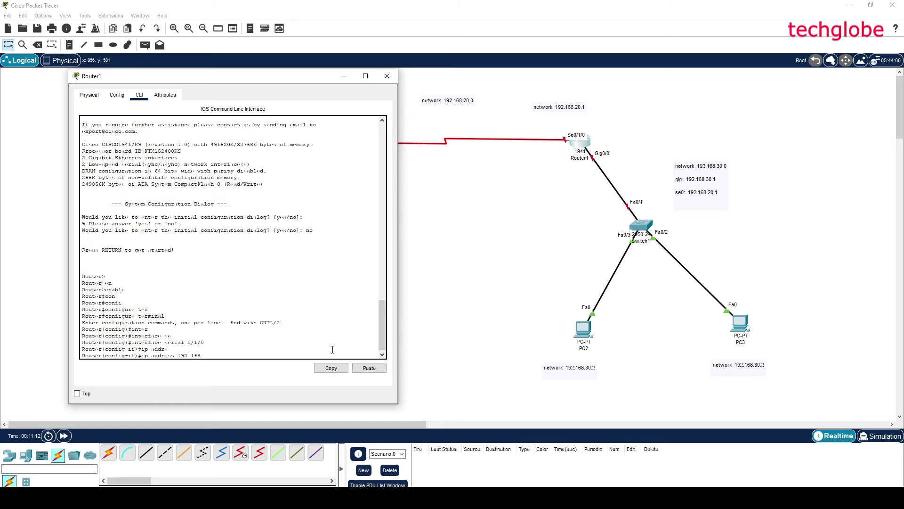
{"action": "type", "text": ".20.1"}
{"action": "type", "text": "255.255.255.0"}
{"action": "key", "text": "Return"}
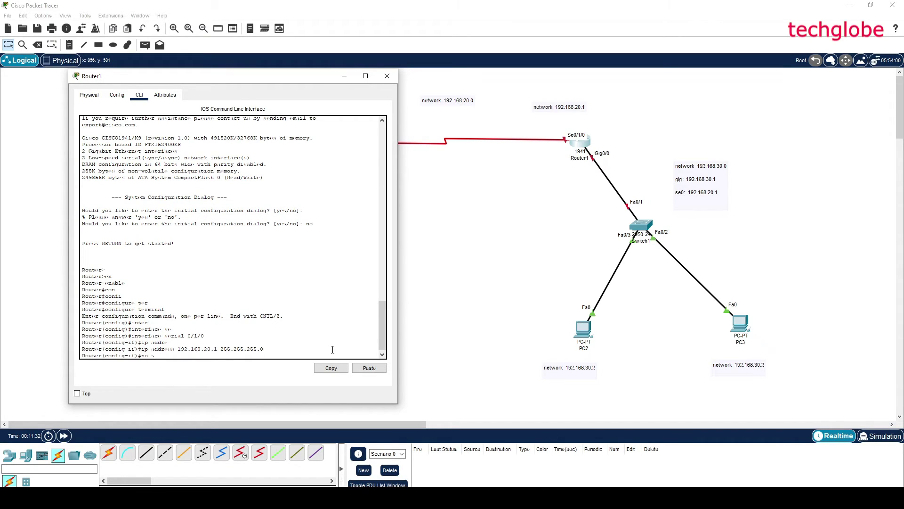
Bring up Router1's serial 0/1/0 interface with no shutdown and reposition the router window to check the link.
{"action": "type", "text": "no shut"}
{"action": "key", "text": "Tab"}
{"action": "key", "text": "Return"}
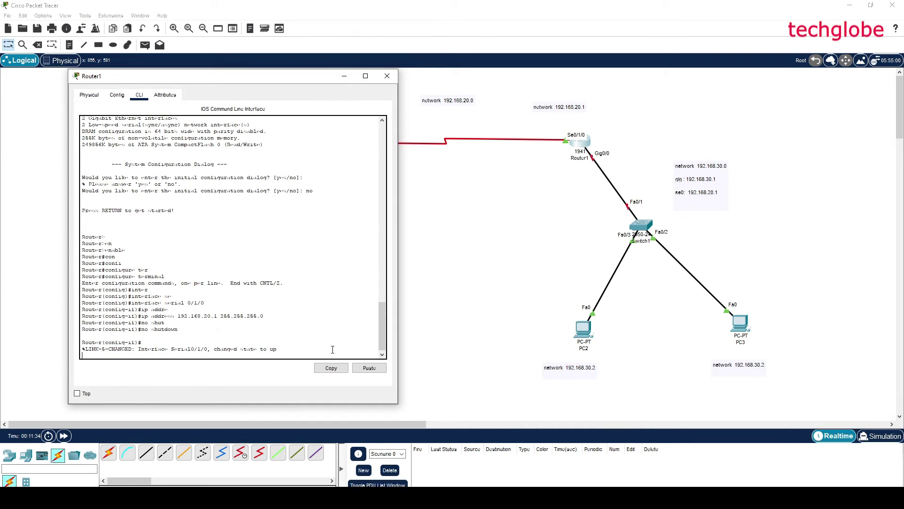
{"action": "left_click_drag", "start_coordinate": [282, 78], "coordinate": [465, 184]}
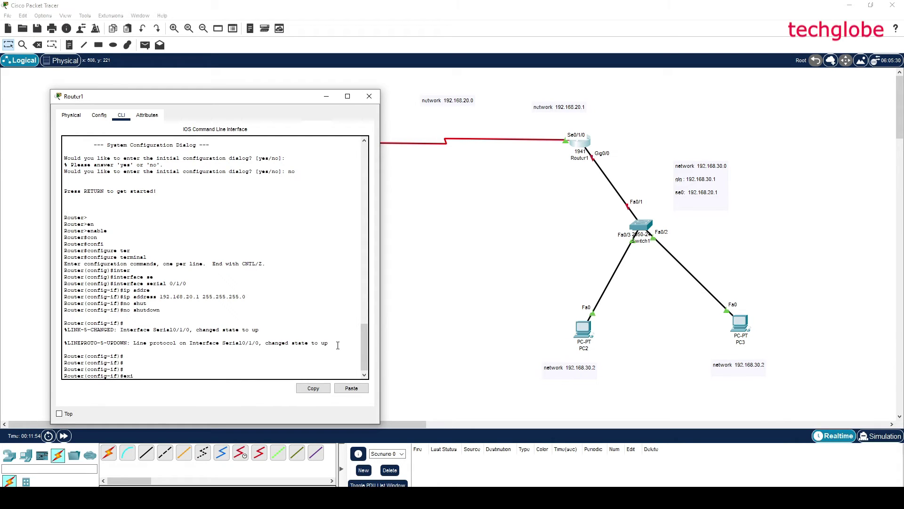
Exit Router1's serial interface configuration and enter interface configuration for gigabitEthernet 0/0.
{"action": "type", "text": "t"}
{"action": "key", "text": "Return"}
{"action": "key", "text": "Return"}
{"action": "key", "text": "Return"}
{"action": "key", "text": "Return"}
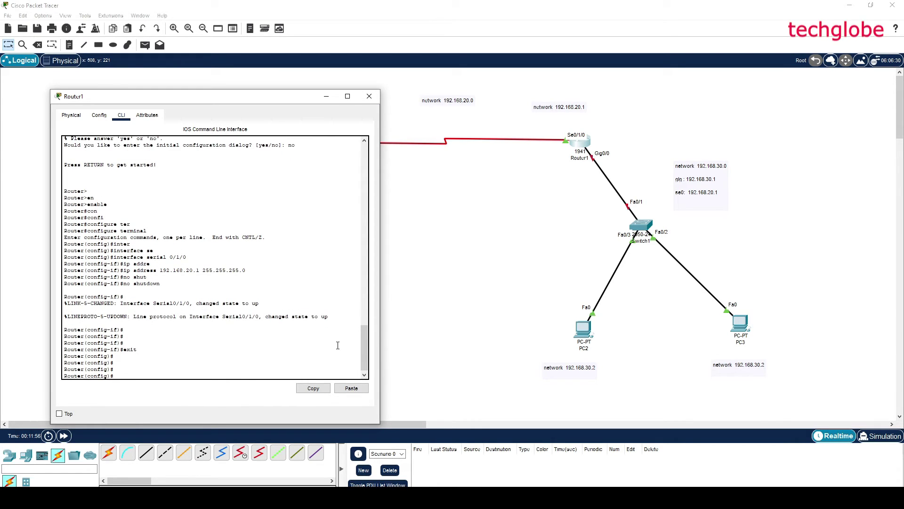
{"action": "type", "text": "inter"}
{"action": "key", "text": "Tab"}
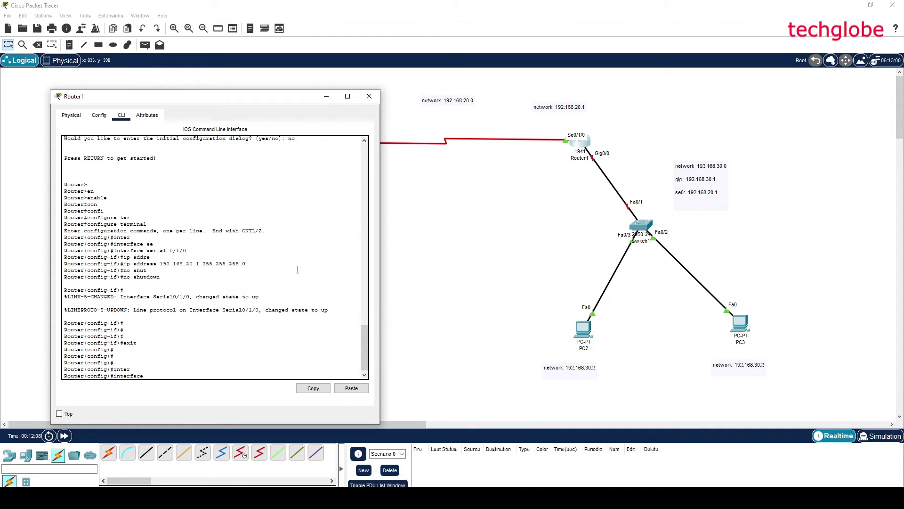
{"action": "type", "text": "gi"}
{"action": "key", "text": "Tab"}
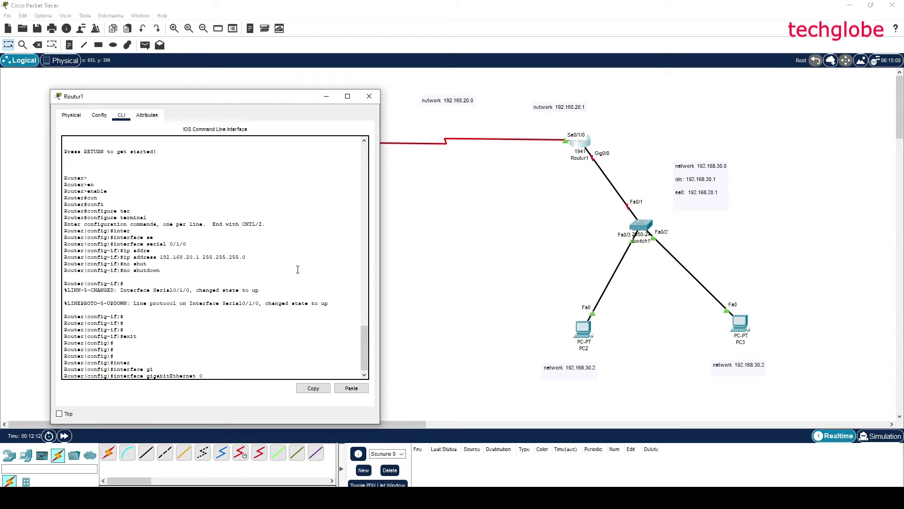
{"action": "type", "text": "0/1"}
{"action": "key", "text": "Return"}
Assign IP address 192.168.30.1 with mask 255.255.255.0 to Router1's gigabitEthernet 0/0 interface.
{"action": "type", "text": "ip add"}
{"action": "key", "text": "Tab"}
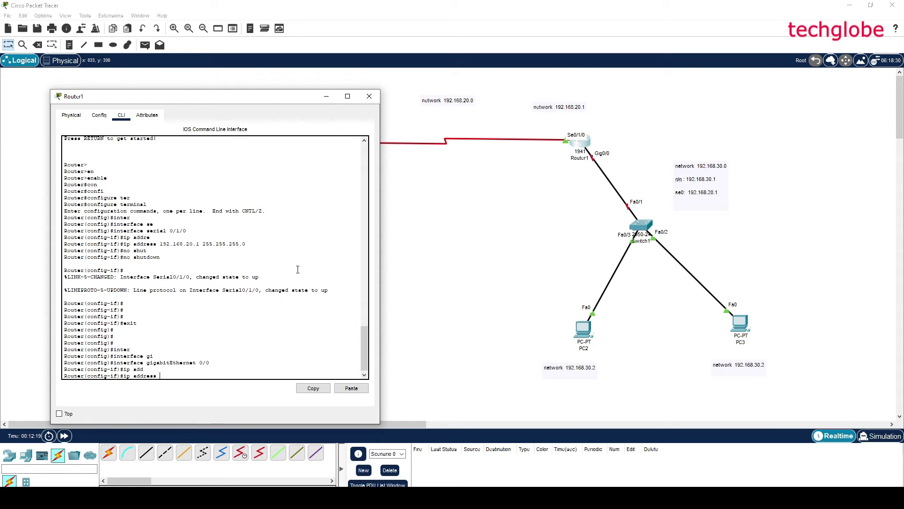
{"action": "type", "text": "192.168.30.1 255.255.255.0"}
{"action": "key", "text": "Return"}
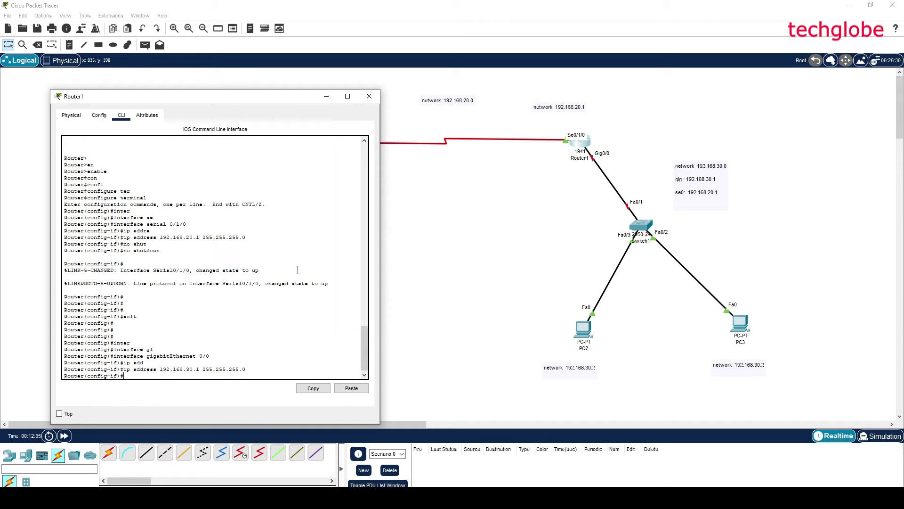
Bring up Router1's gigabitEthernet 0/0 interface with no shutdown and move the router window aside.
{"action": "type", "text": "no shut"}
{"action": "key", "text": "Tab"}
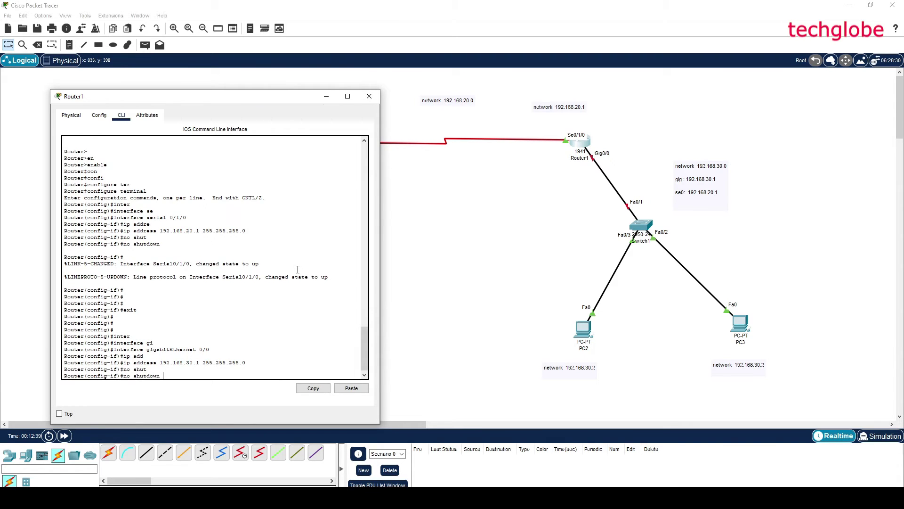
{"action": "key", "text": "Return"}
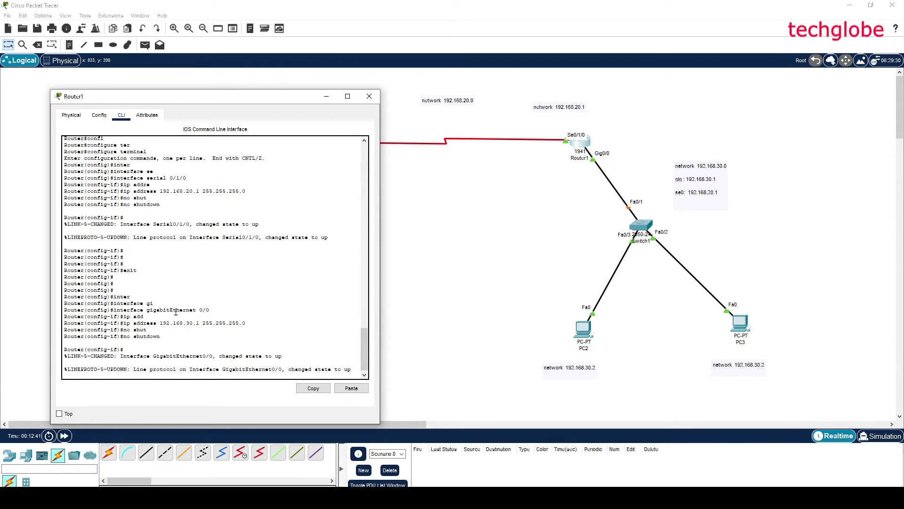
{"action": "left_click_drag", "start_coordinate": [245, 97], "coordinate": [429, 361]}
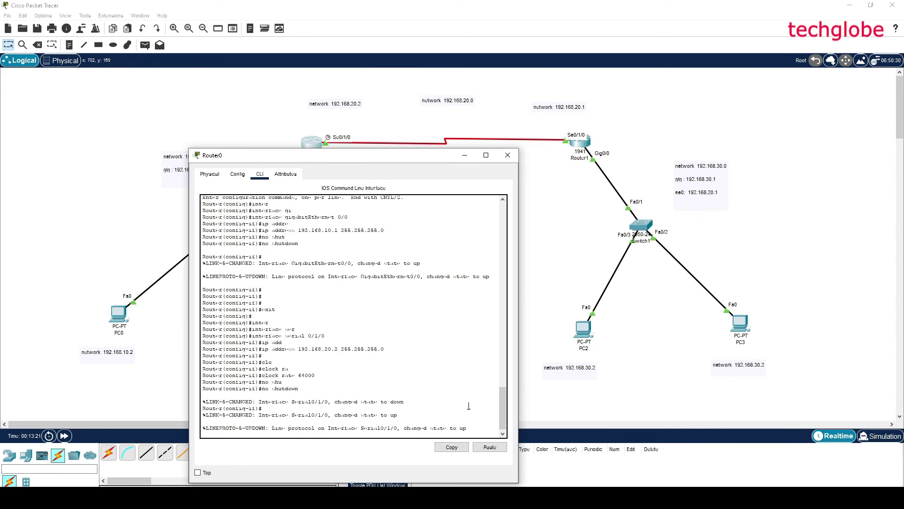
Exit Router0's serial interface configuration and enter RIP router configuration.
{"action": "key", "text": "Return"}
{"action": "key", "text": "Return"}
{"action": "key", "text": "Return"}
{"action": "key", "text": "Return"}
{"action": "key", "text": "Return"}
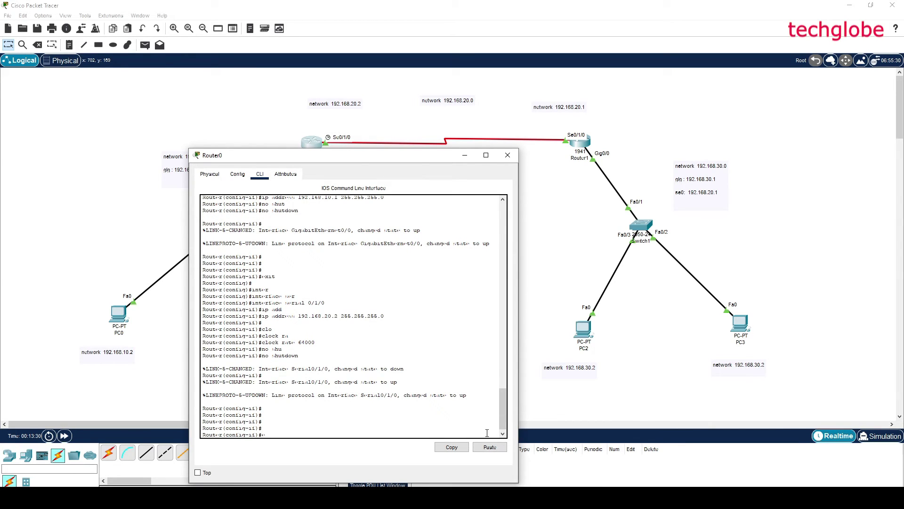
{"action": "type", "text": "it"}
{"action": "key", "text": "Return"}
{"action": "key", "text": "Return"}
{"action": "key", "text": "Return"}
{"action": "key", "text": "Return"}
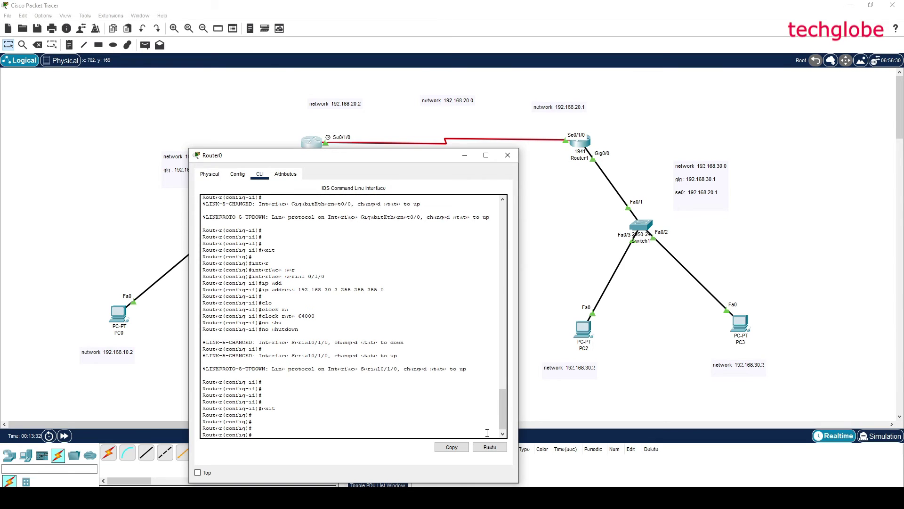
{"action": "type", "text": "rou"}
{"action": "key", "text": "Tab"}
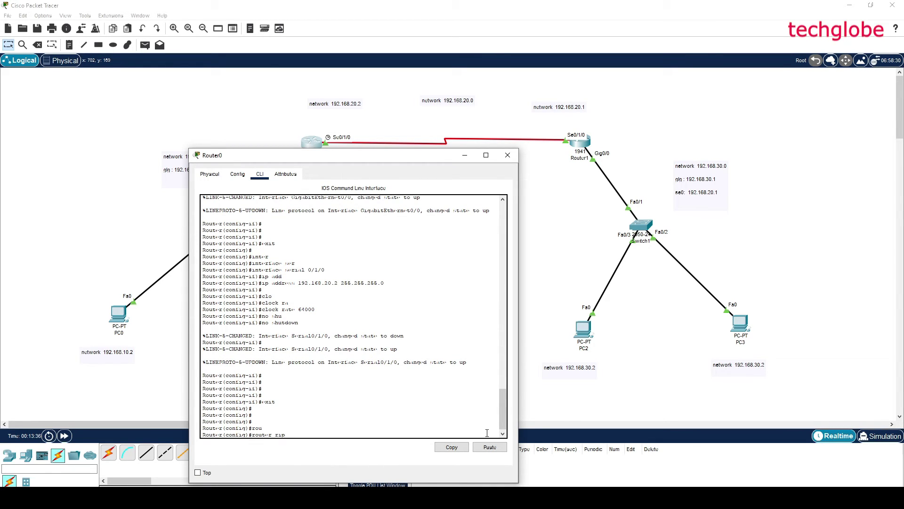
{"action": "key", "text": "Return"}
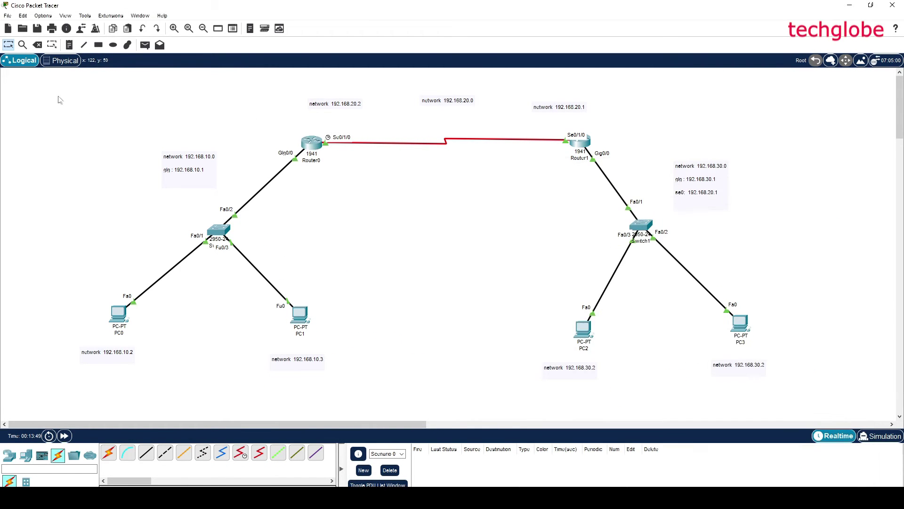
Advertise network 192.168.10.1 in Router0's RIP configuration.
{"action": "left_click_drag", "start_coordinate": [76, 86], "coordinate": [333, 405]}
{"action": "left_click", "coordinate": [259, 82]}
{"action": "left_click_drag", "start_coordinate": [257, 75], "coordinate": [612, 208]}
{"action": "mouse_move", "coordinate": [252, 498]}
{"action": "left_click", "coordinate": [334, 459]}
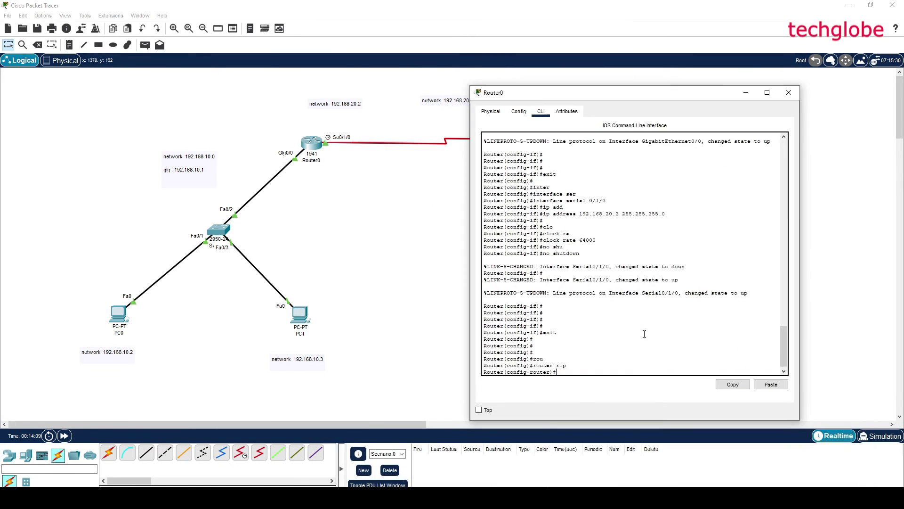
{"action": "type", "text": "net"}
{"action": "key", "text": "Tab"}
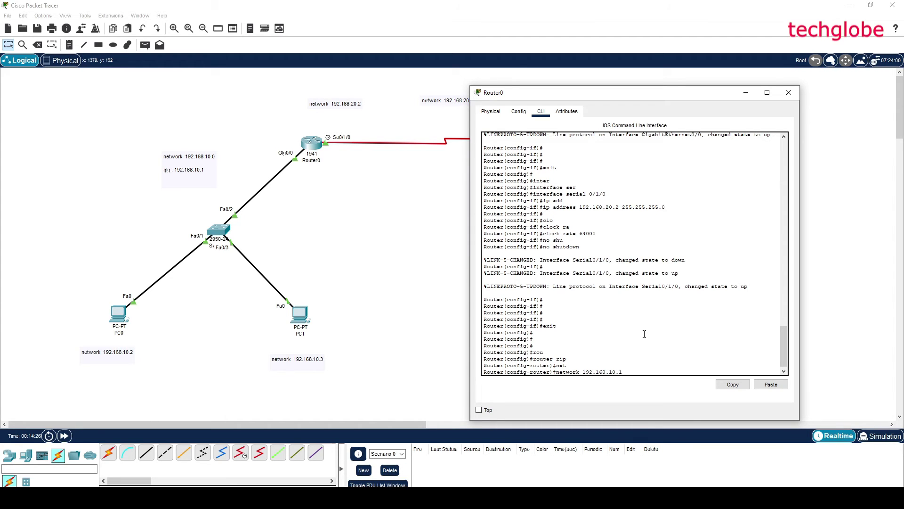
{"action": "key", "text": "Return"}
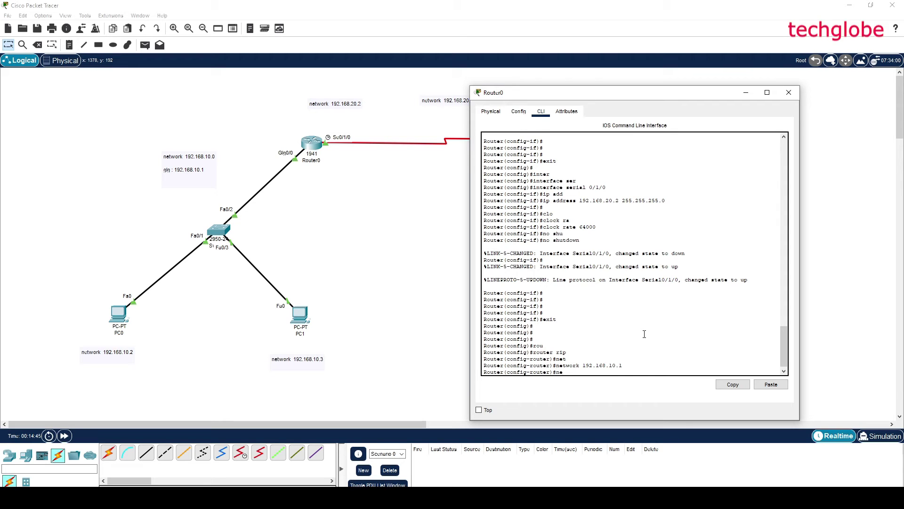
Advertise network 192.168.20.2 in Router0's RIP configuration.
{"action": "type", "text": "ne"}
{"action": "key", "text": "Tab"}
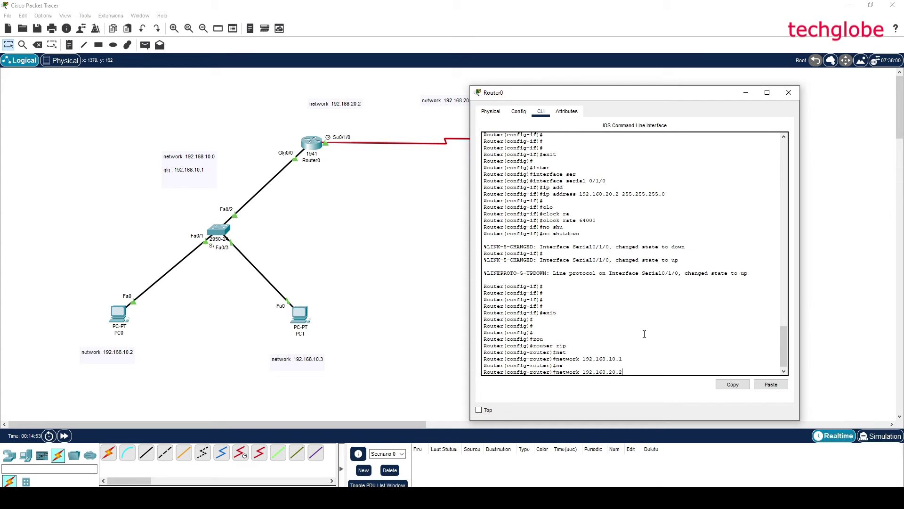
{"action": "key", "text": "Return"}
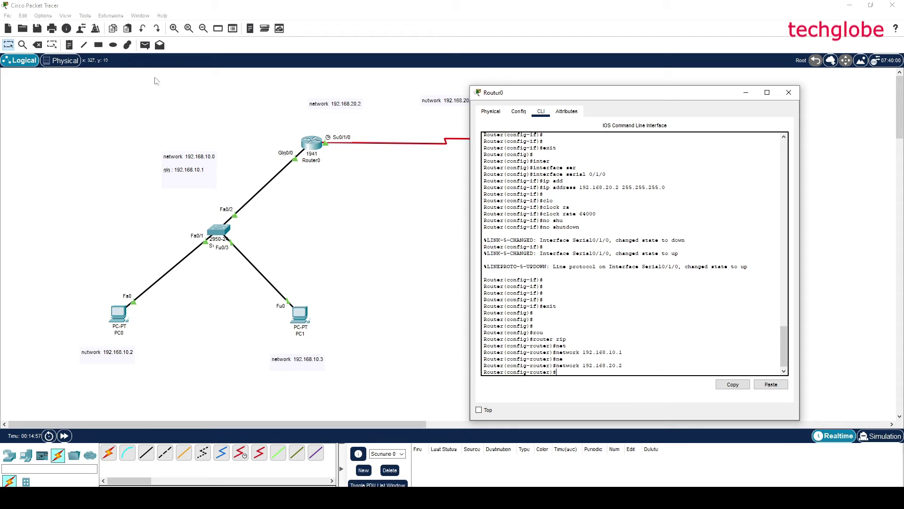
Return to Router1's console, exit the gigabit interface configuration and enter RIP router configuration.
{"action": "left_click", "coordinate": [351, 208]}
{"action": "left_click", "coordinate": [587, 145]}
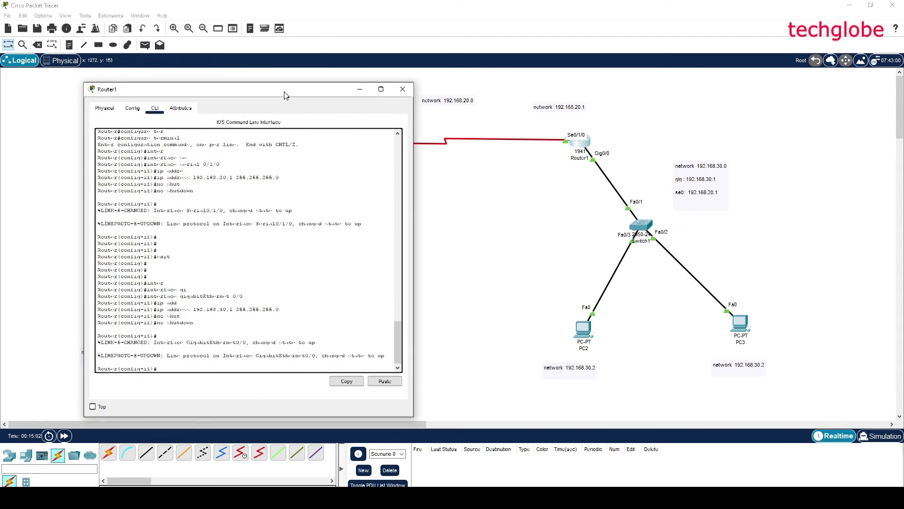
{"action": "key", "text": "Return"}
{"action": "key", "text": "Return"}
{"action": "key", "text": "Return"}
{"action": "key", "text": "Return"}
{"action": "key", "text": "Return"}
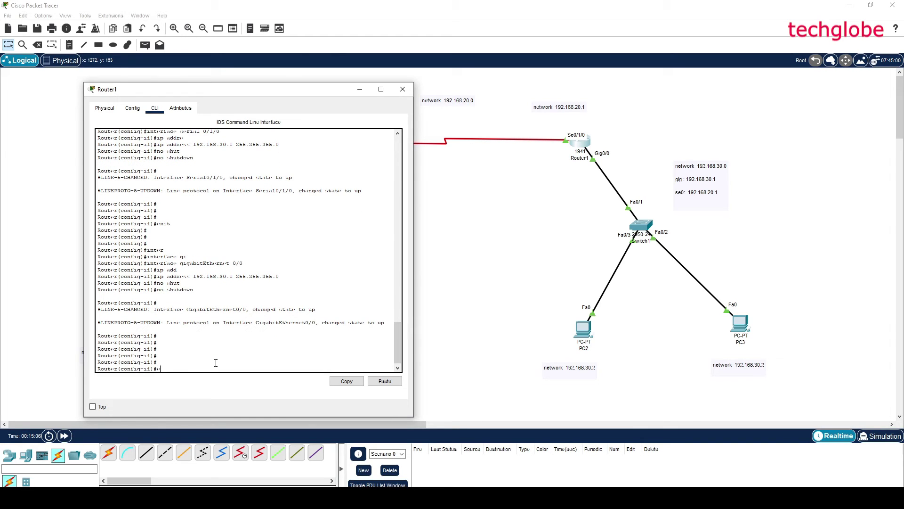
{"action": "type", "text": "exit"}
{"action": "key", "text": "Return"}
{"action": "key", "text": "Return"}
{"action": "key", "text": "Return"}
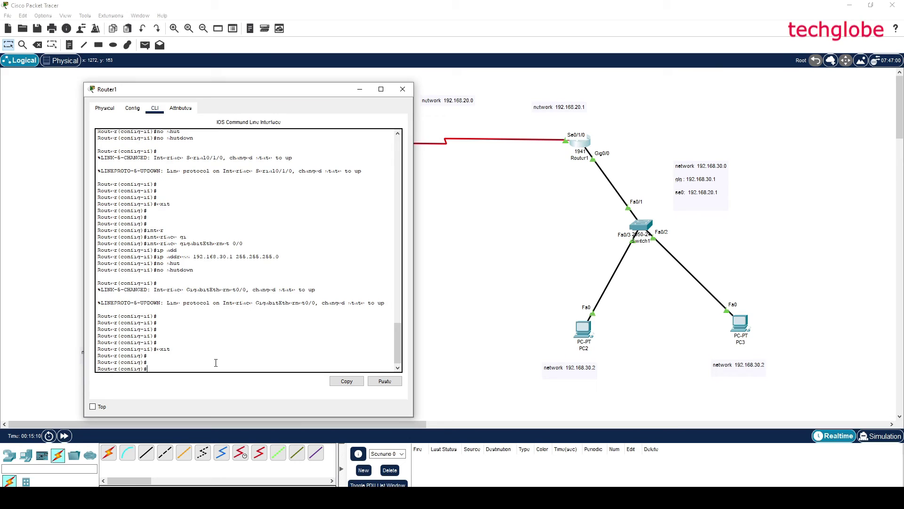
{"action": "type", "text": "rou"}
{"action": "key", "text": "Tab"}
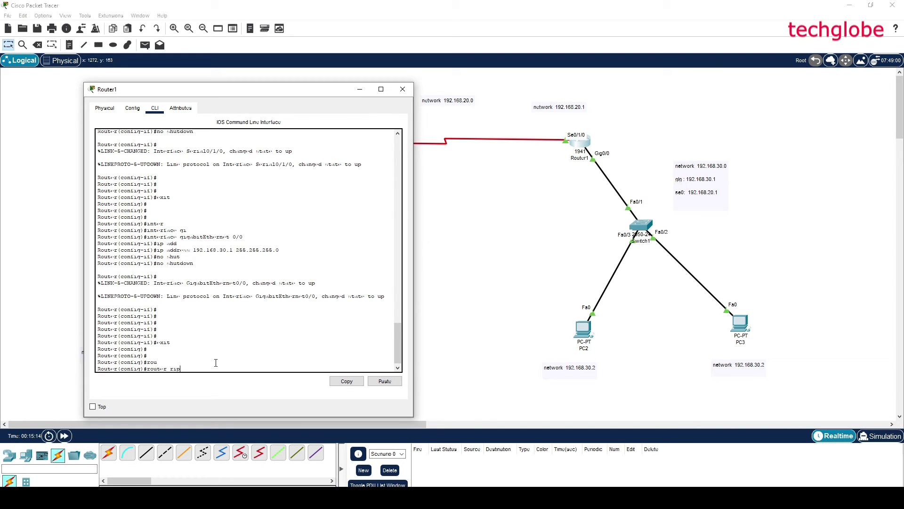
{"action": "key", "text": "Return"}
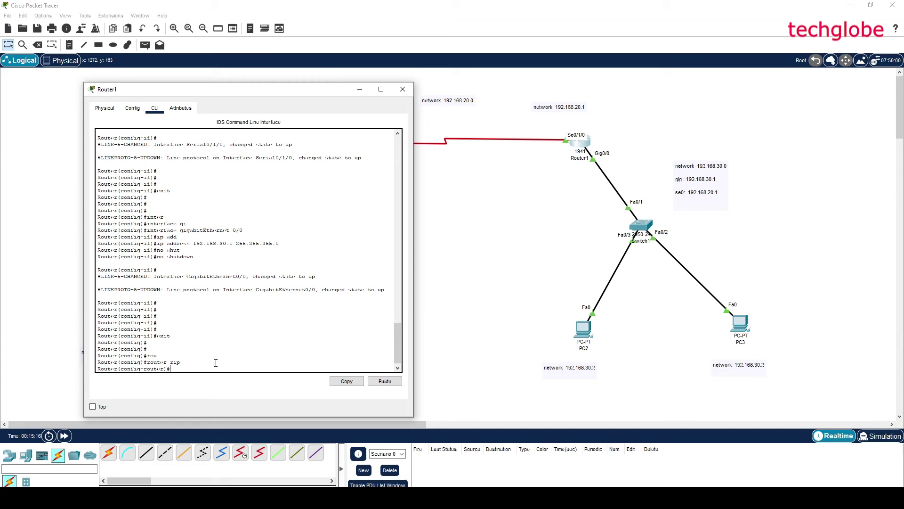
Advertise network 192.168.20.1 in Router1's RIP configuration.
{"action": "type", "text": "net"}
{"action": "key", "text": "Tab"}
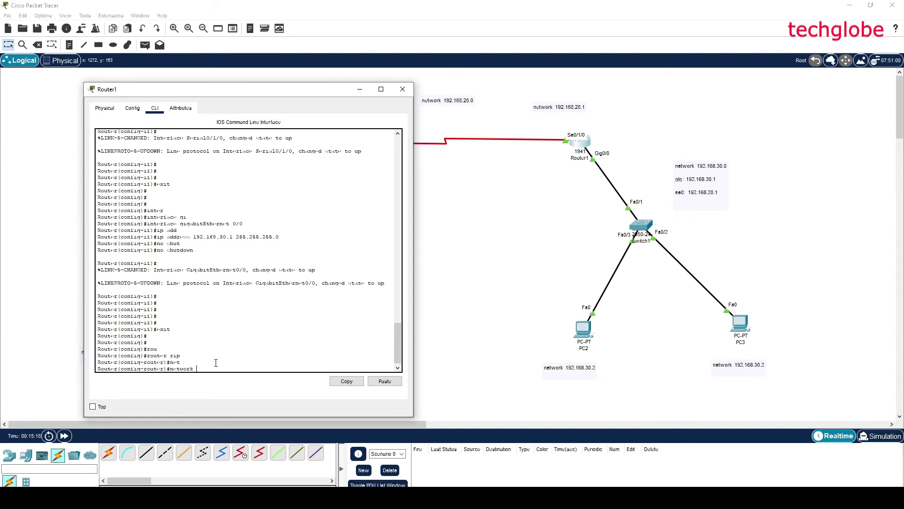
{"action": "left_click", "coordinate": [403, 89]}
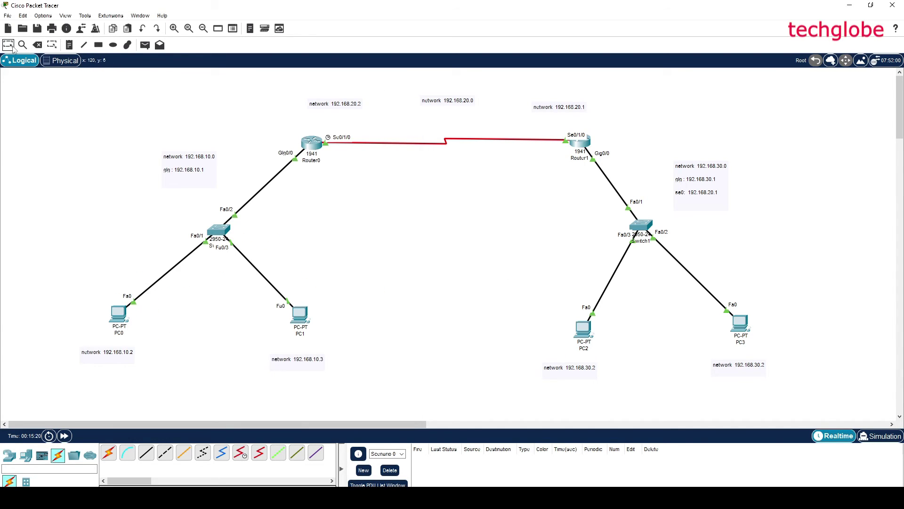
{"action": "left_click_drag", "start_coordinate": [514, 91], "coordinate": [665, 188]}
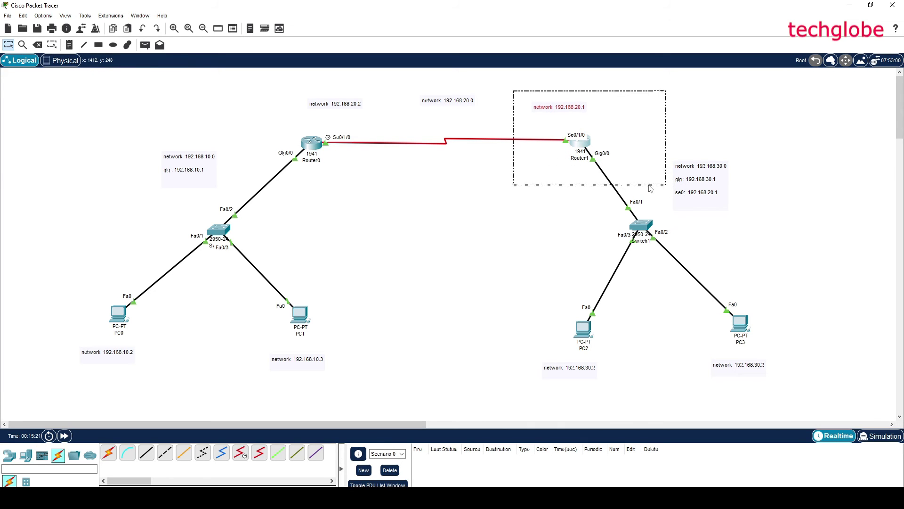
{"action": "left_click_drag", "start_coordinate": [813, 379], "coordinate": [594, 129]}
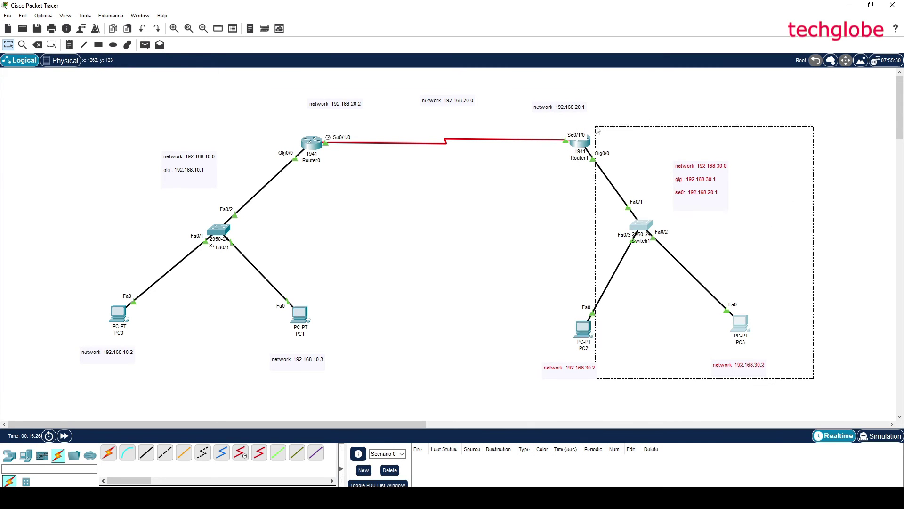
{"action": "left_click", "coordinate": [847, 220]}
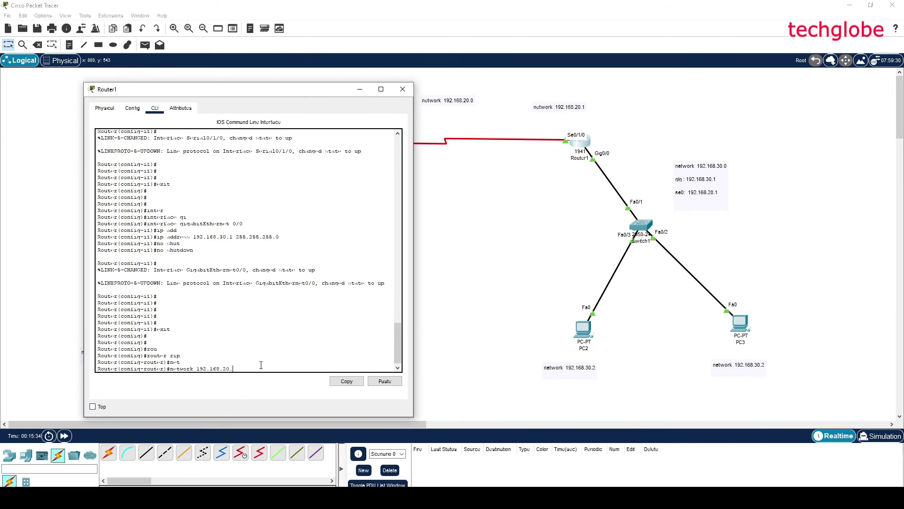
{"action": "key", "text": "Return"}
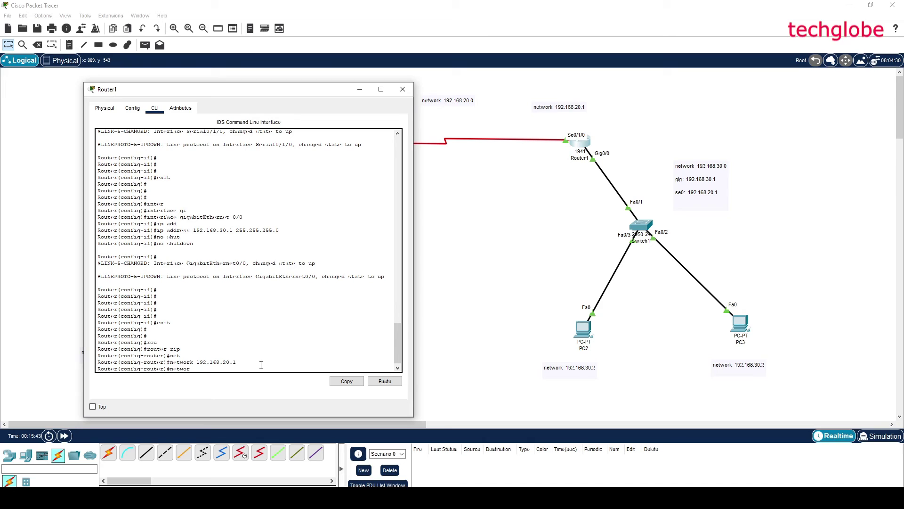
Advertise network 192.168.30.1 in Router1's RIP configuration and return to the topology workspace.
{"action": "type", "text": "192.168.30.1"}
{"action": "key", "text": "Return"}
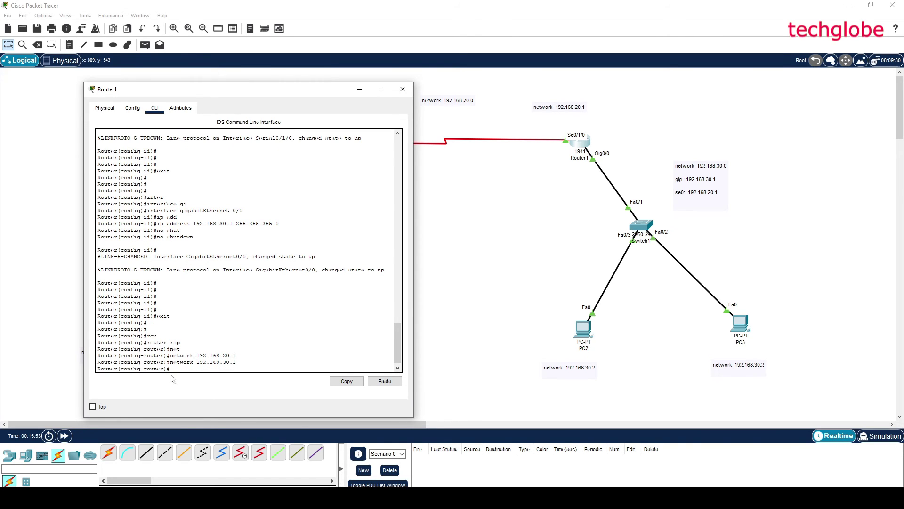
{"action": "left_click", "coordinate": [458, 283]}
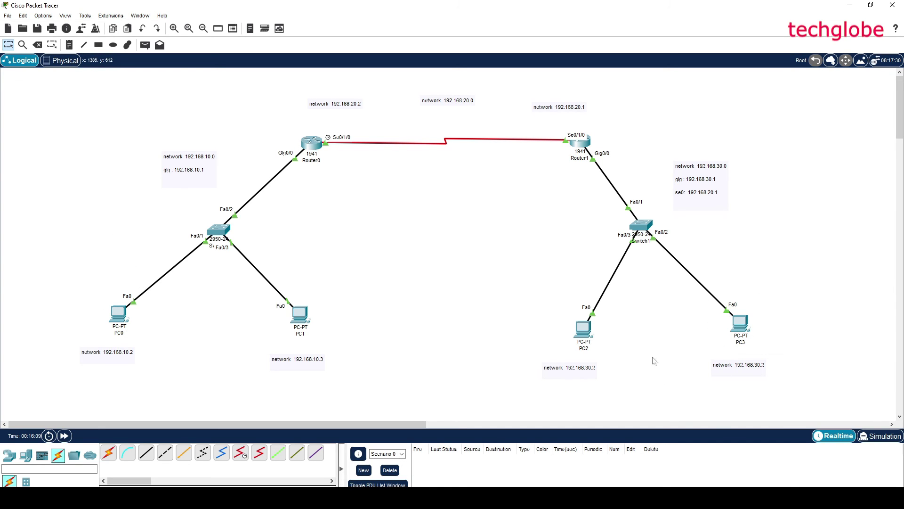
Send a simple PDU from PC0 to PC3 to test connectivity between the two LANs.
{"action": "left_click", "coordinate": [145, 44]}
{"action": "left_click", "coordinate": [119, 314]}
{"action": "left_click", "coordinate": [741, 324]}
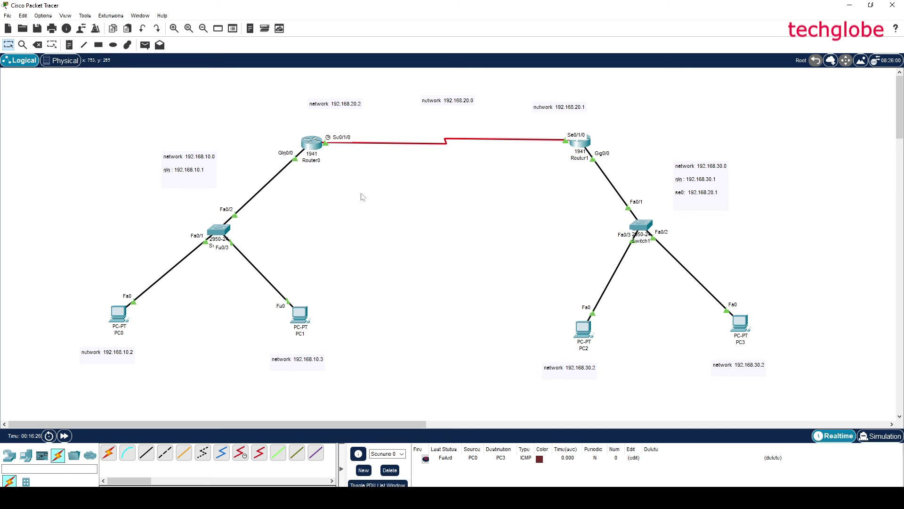
Send two successive simple PDUs from PC0 to PC2 to test the routed path.
{"action": "left_click", "coordinate": [145, 45]}
{"action": "left_click", "coordinate": [118, 314]}
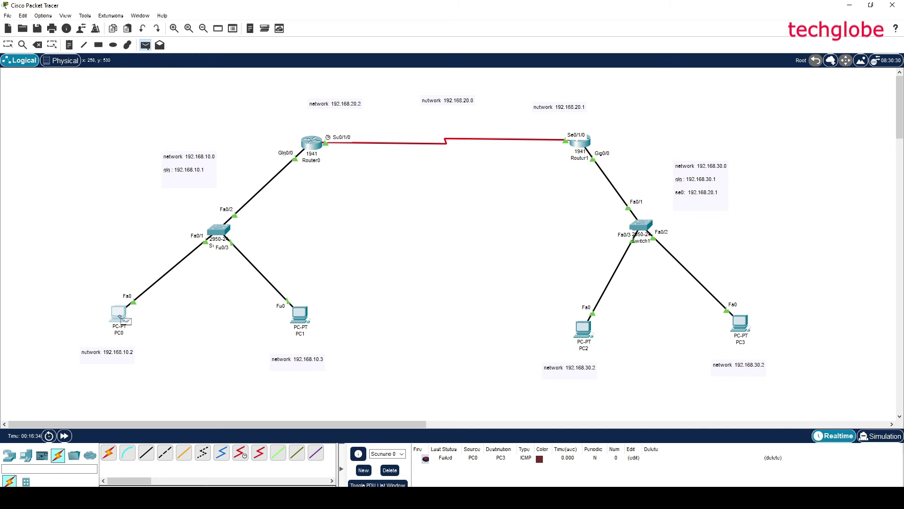
{"action": "left_click", "coordinate": [583, 333]}
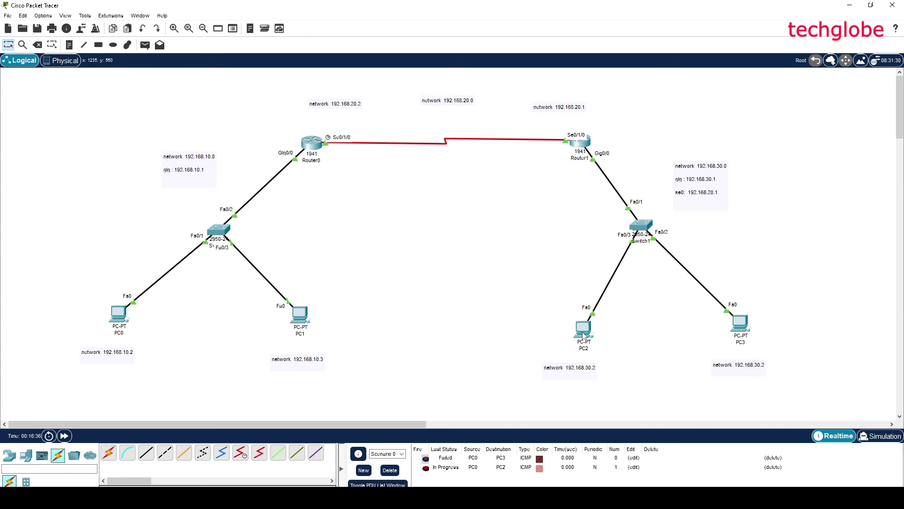
{"action": "left_click", "coordinate": [145, 45]}
{"action": "left_click", "coordinate": [119, 315]}
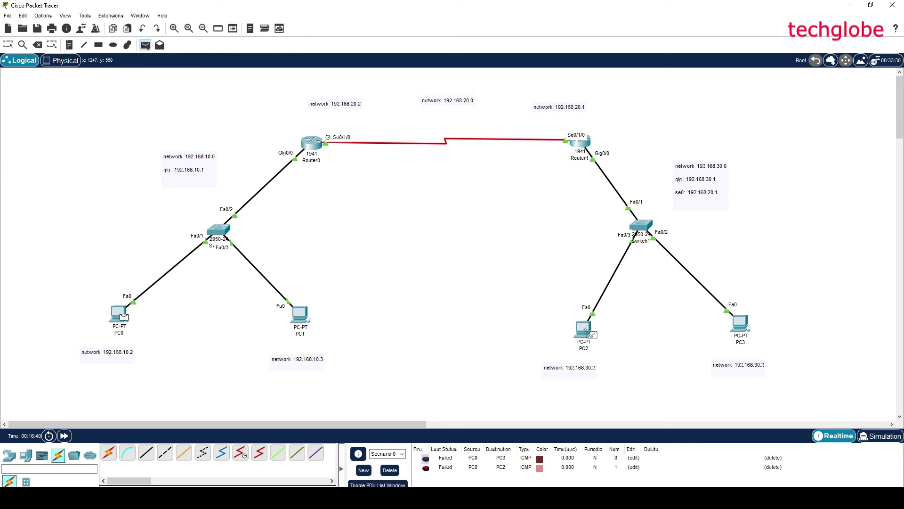
{"action": "left_click", "coordinate": [588, 332]}
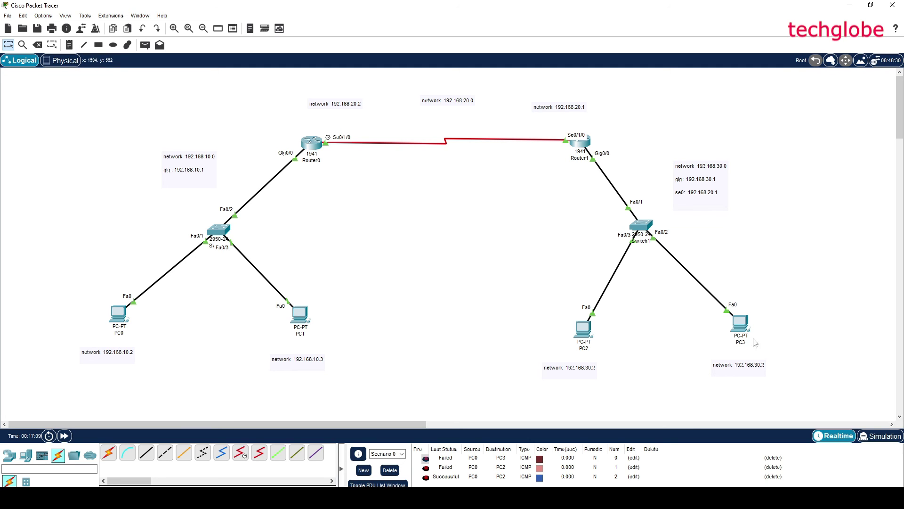
Play the PDUs in simulation mode and check their delivery status in the PDU list.
{"action": "left_click", "coordinate": [889, 445]}
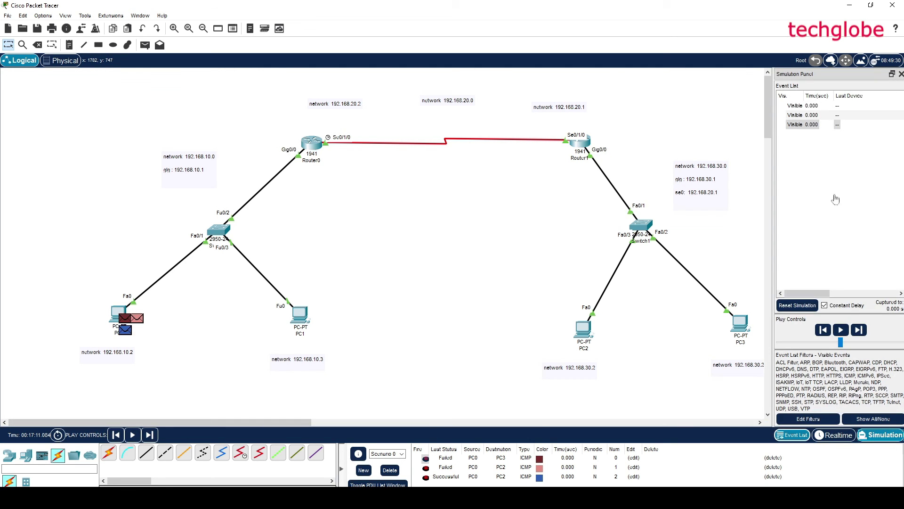
{"action": "left_click", "coordinate": [840, 329]}
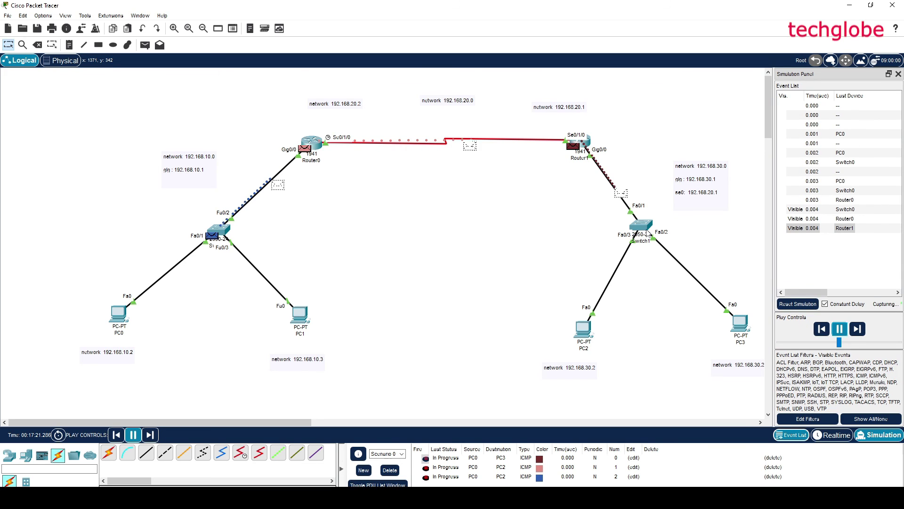
{"action": "mouse_move", "coordinate": [651, 227]}
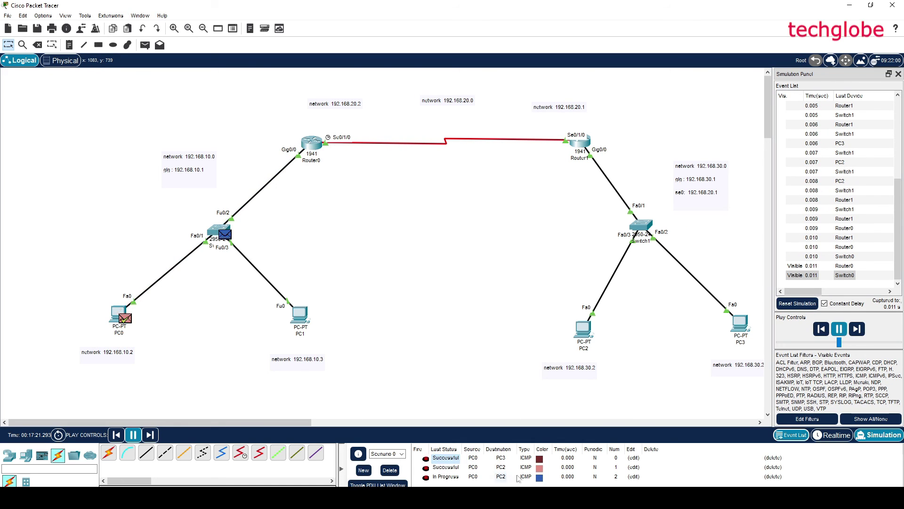
{"action": "left_click", "coordinate": [455, 469]}
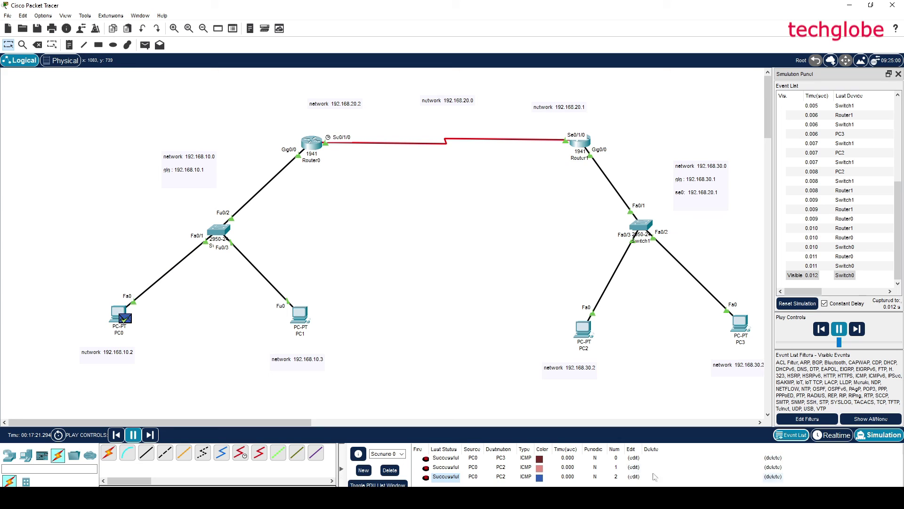
Close the simulation panel and the Router1 and Router0 console windows.
{"action": "left_click", "coordinate": [898, 74]}
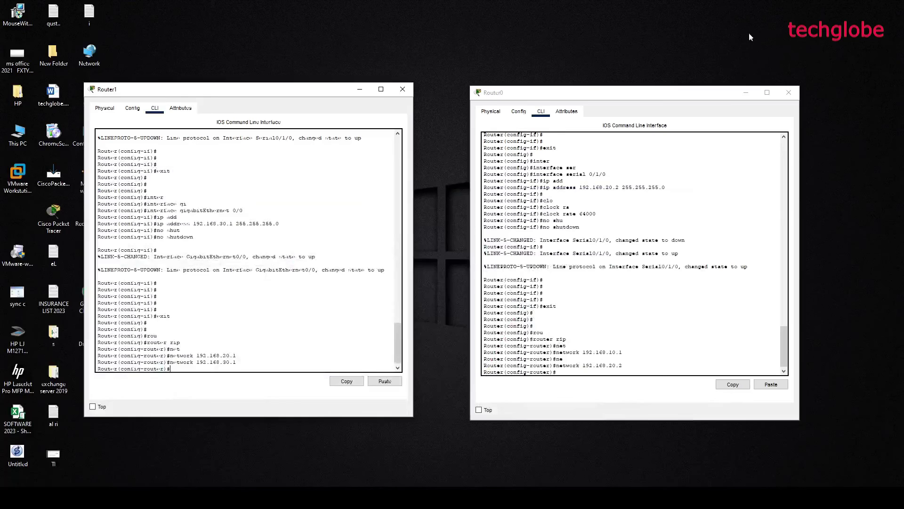
{"action": "left_click", "coordinate": [402, 89]}
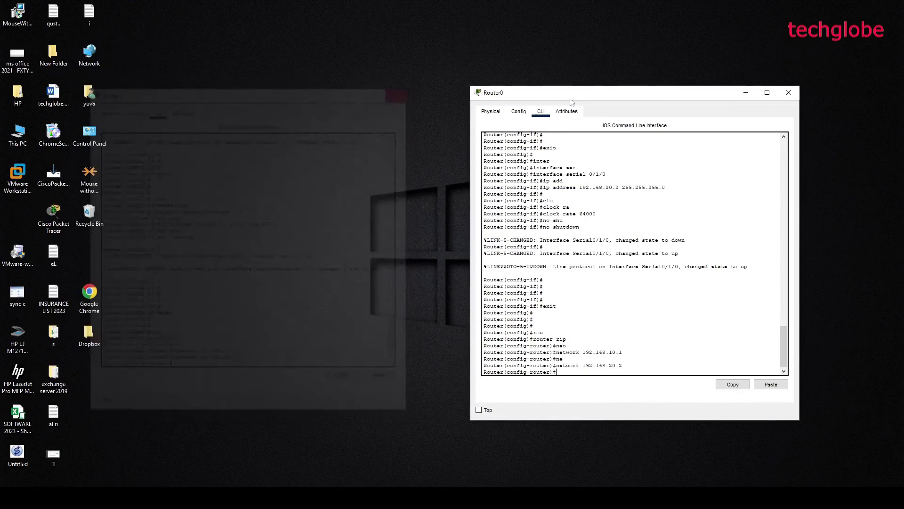
{"action": "left_click", "coordinate": [789, 93]}
{"action": "left_click", "coordinate": [429, 320]}
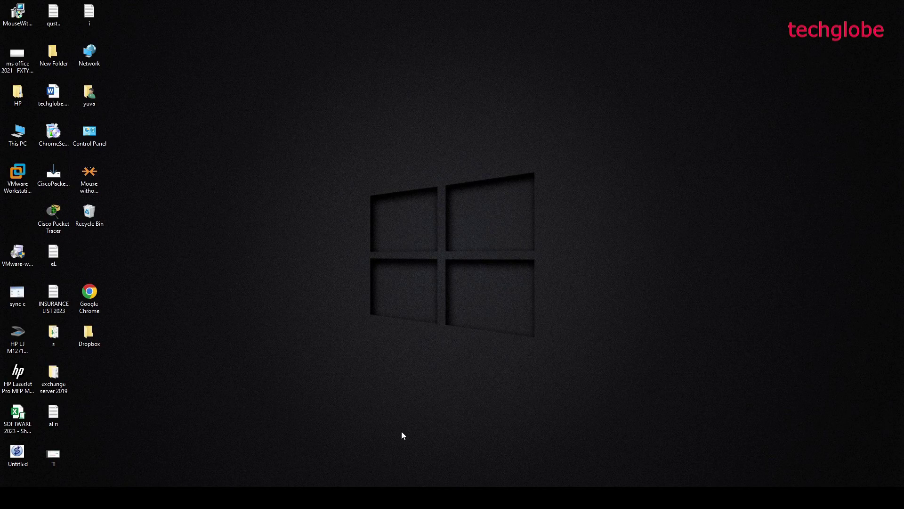